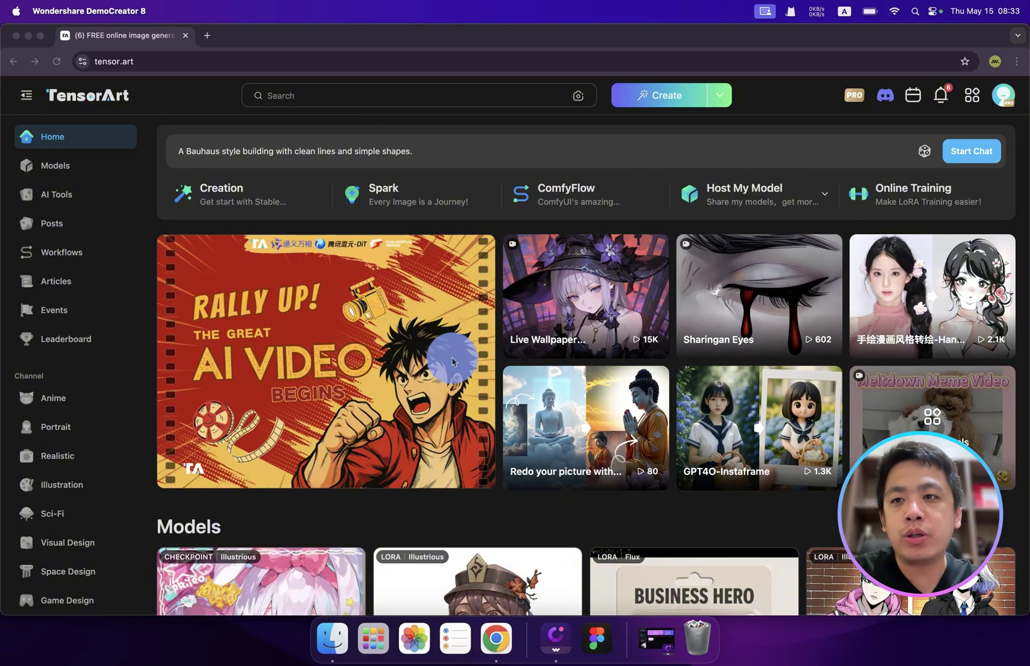
# Queue another four-image batch of the cool boy prompt and bring up the Basic Model picker.
pyautogui.click(176, 111)
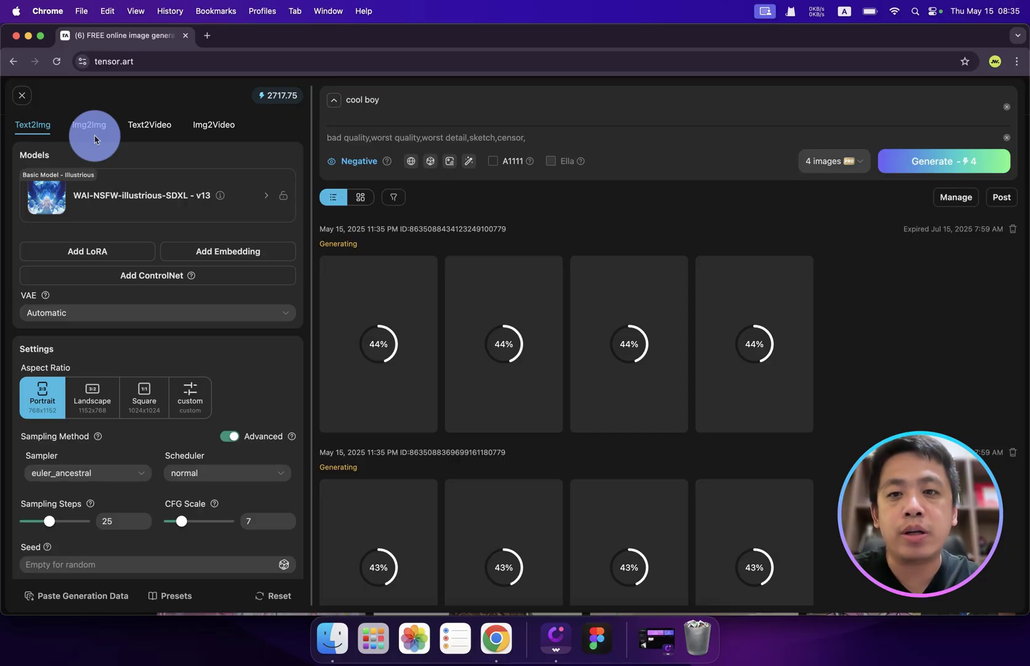
pyautogui.click(345, 102)
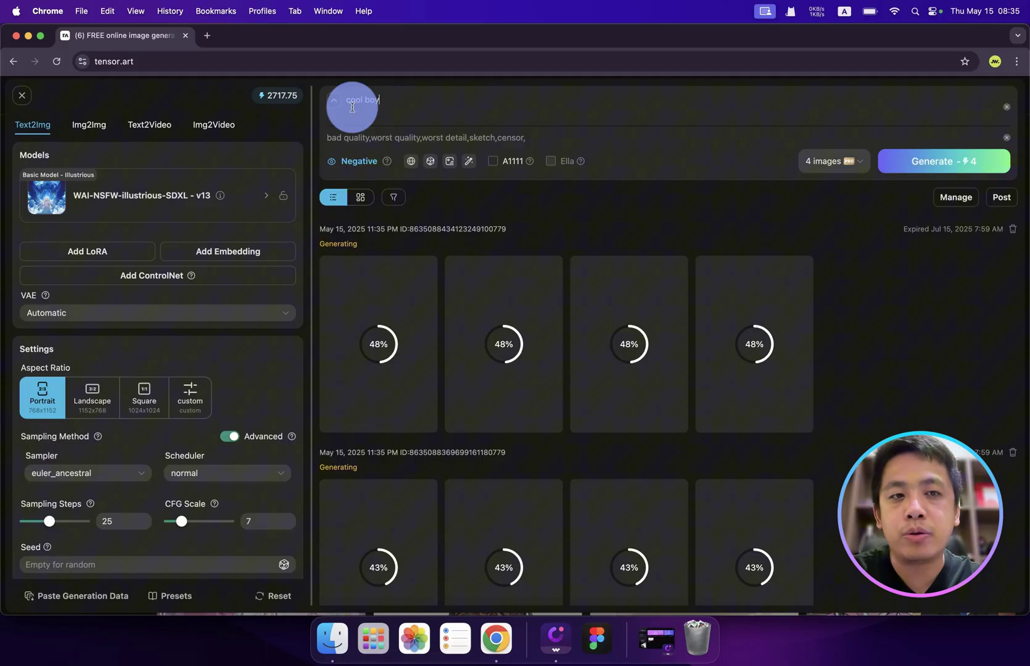
pyautogui.press('Return')
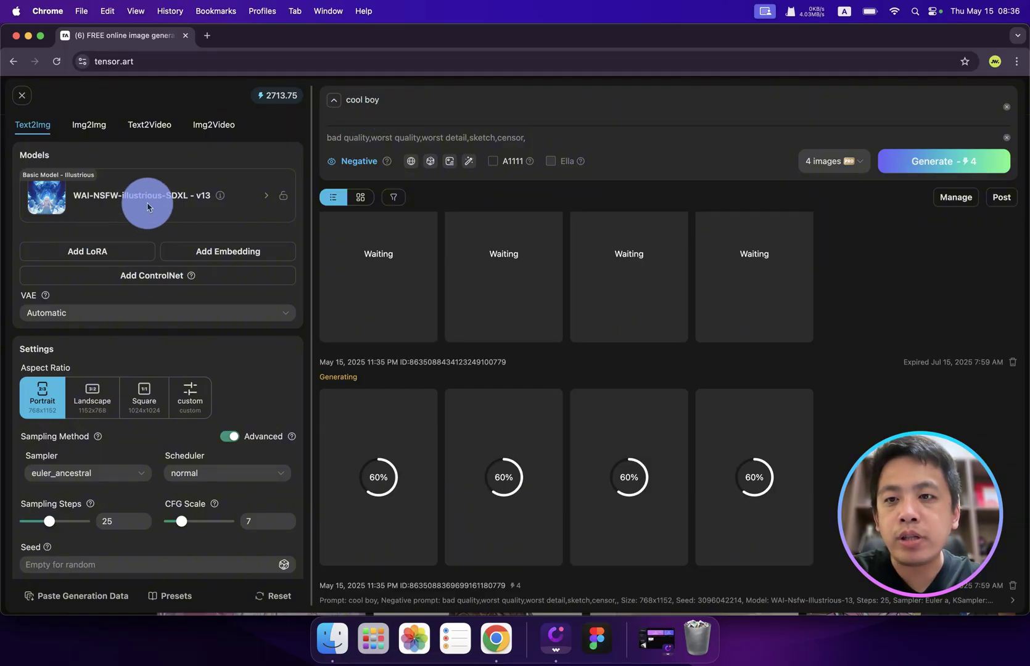
pyautogui.click(147, 207)
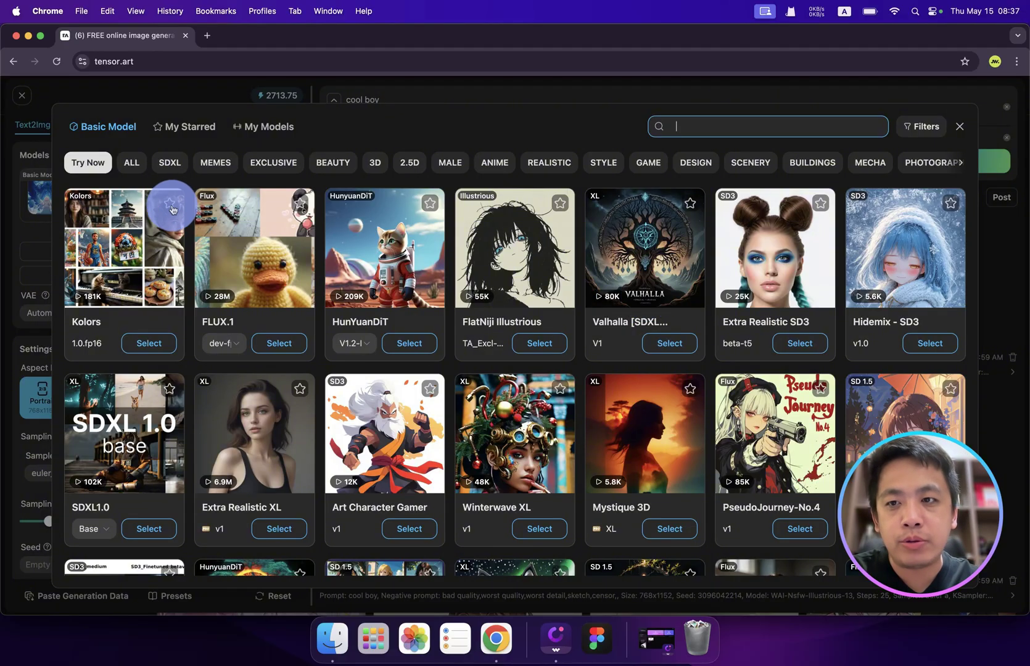
# Select the starred majicMIX realistic - v7 as the base model, adding no ControlNet.
pyautogui.click(193, 135)
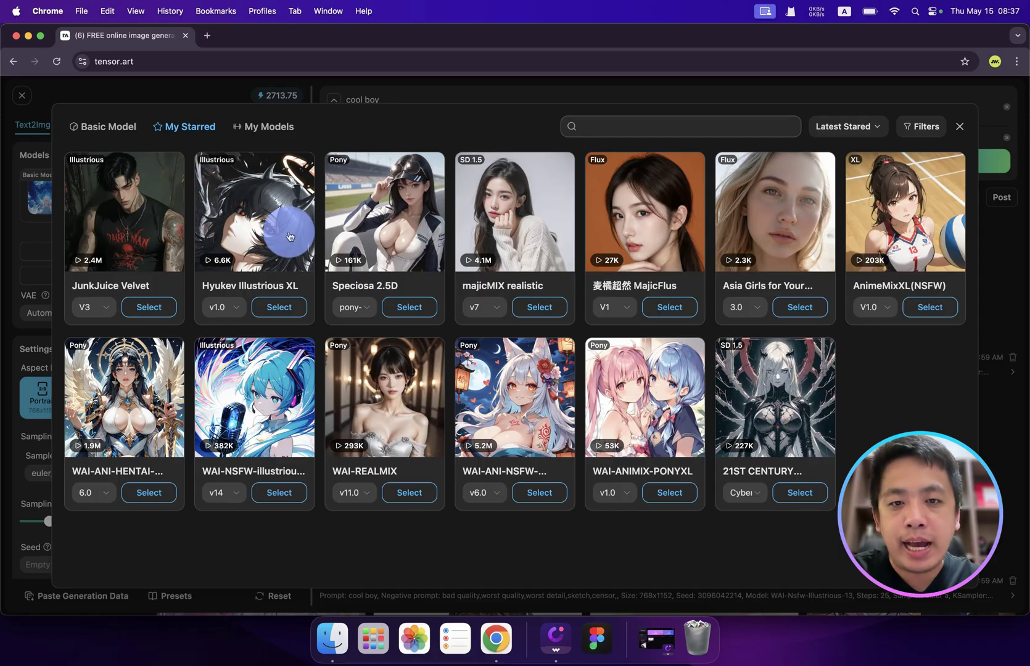
pyautogui.click(538, 306)
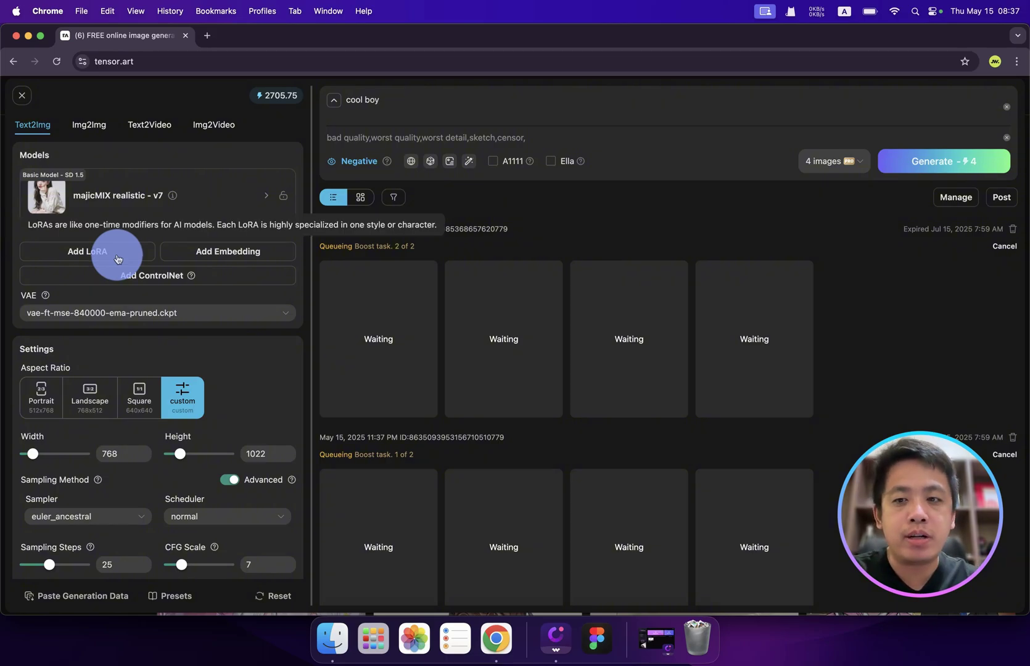
pyautogui.click(148, 278)
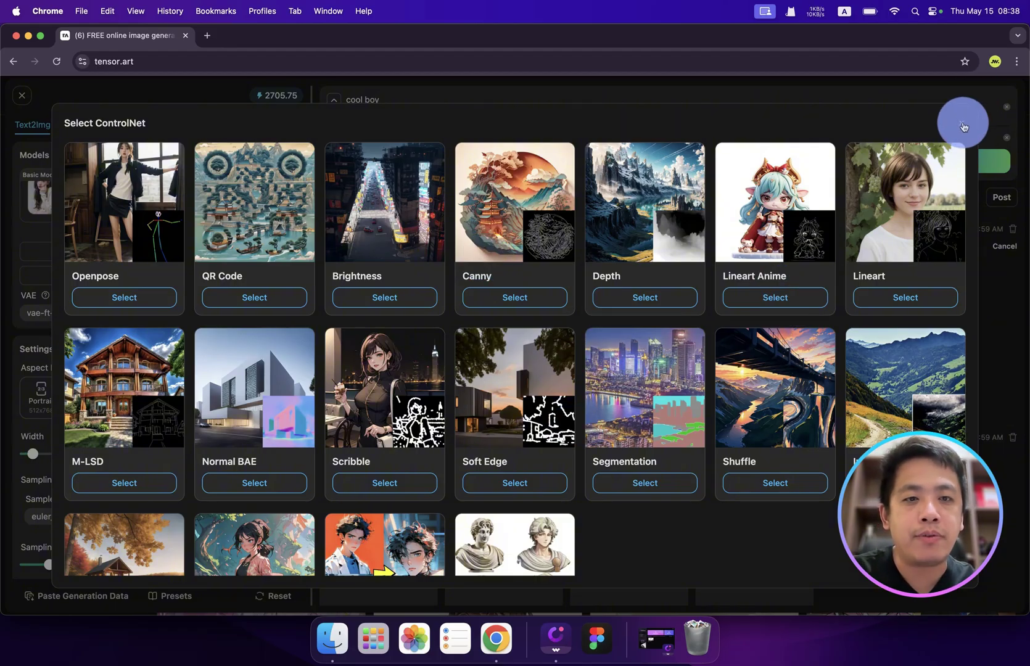
pyautogui.press('Escape')
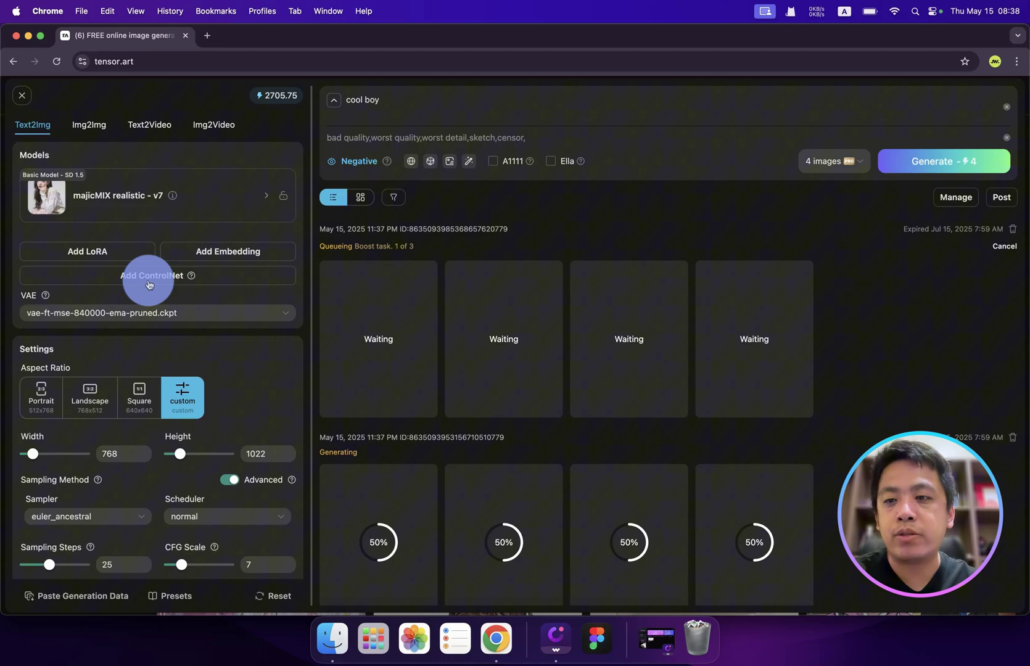
pyautogui.scroll(-4, 180, 295)
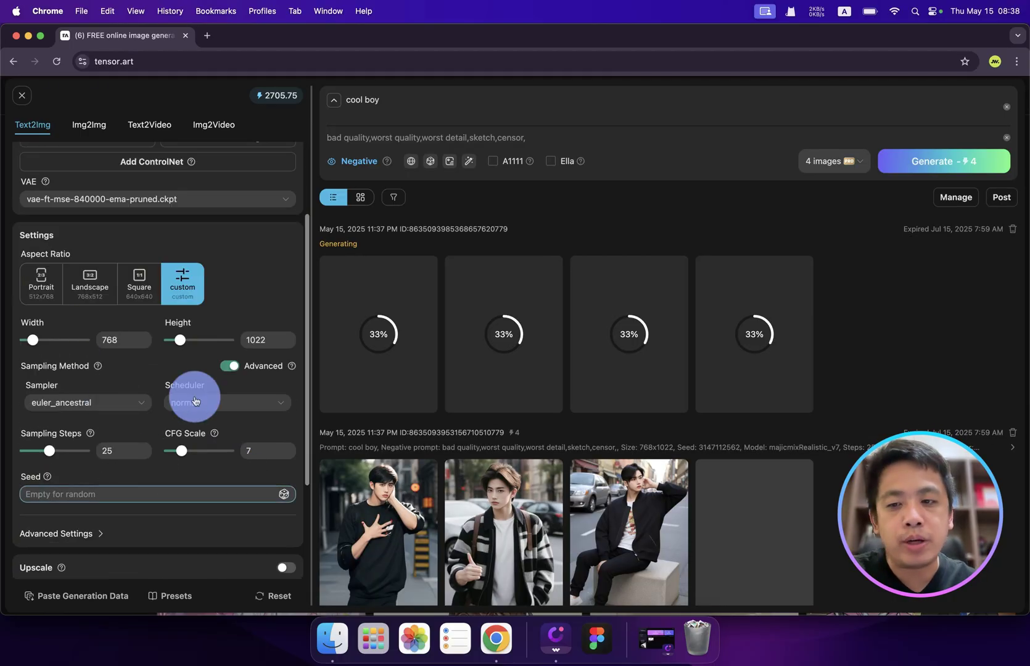
pyautogui.scroll(-3, 223, 444)
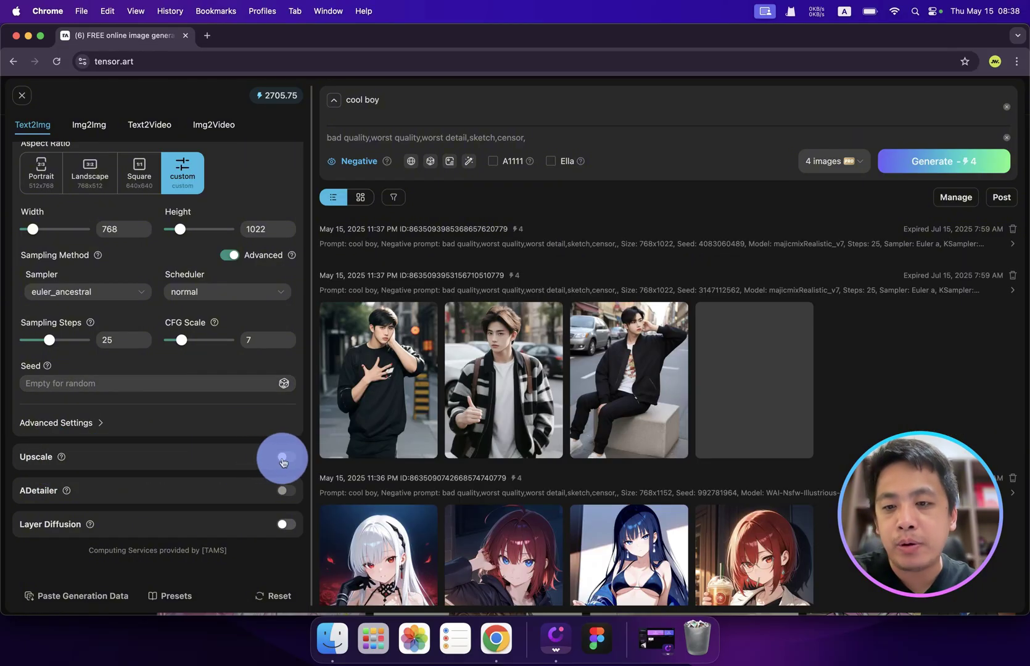
pyautogui.click(284, 462)
pyautogui.scroll(-4, 230, 467)
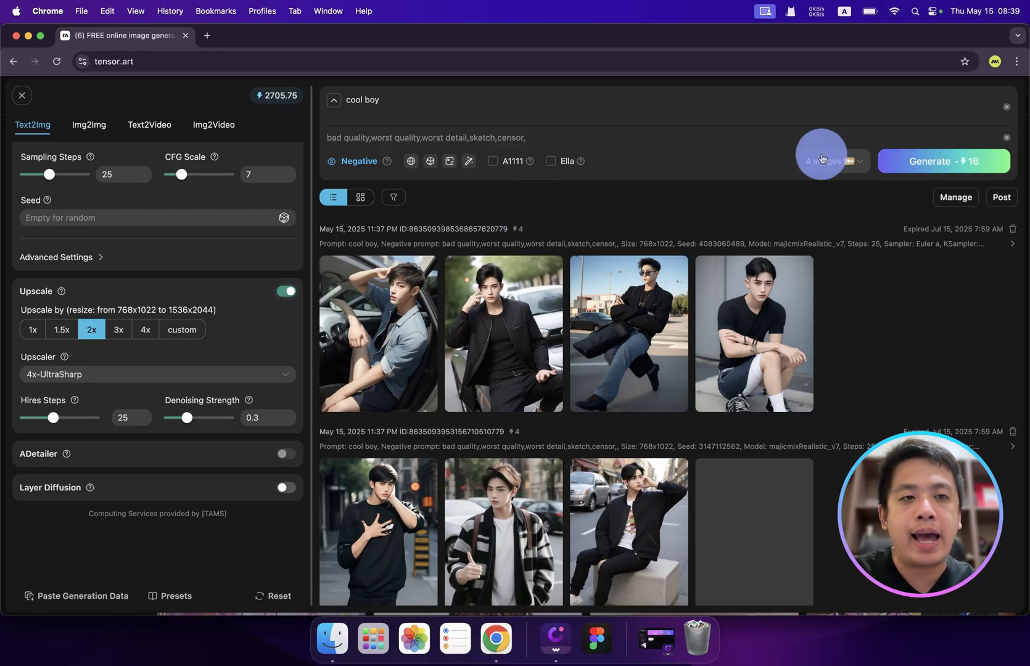
pyautogui.moveTo(425, 335)
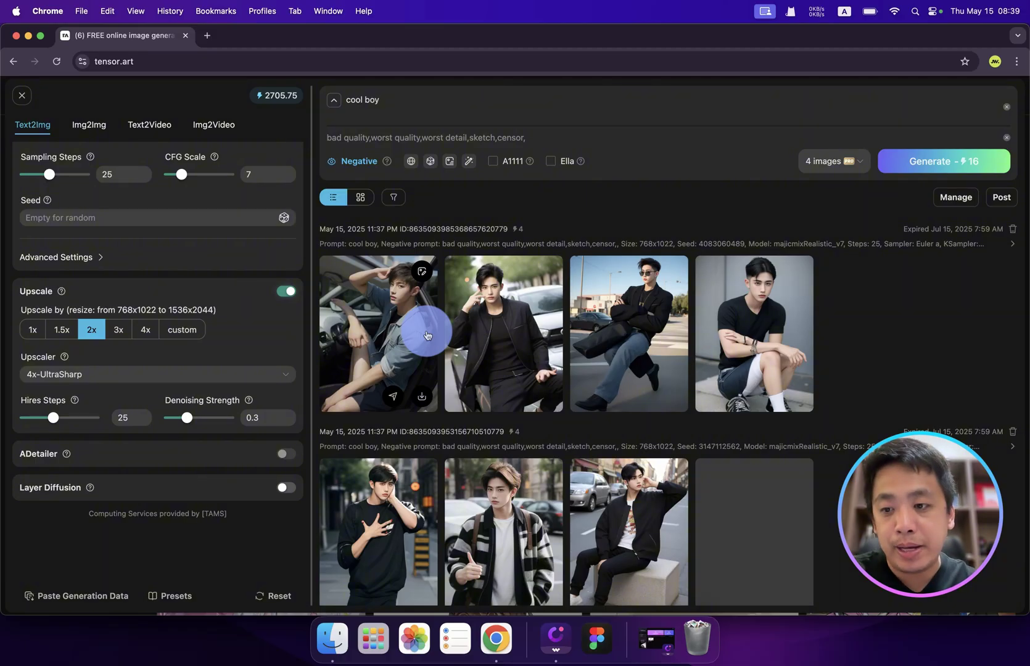
pyautogui.click(283, 300)
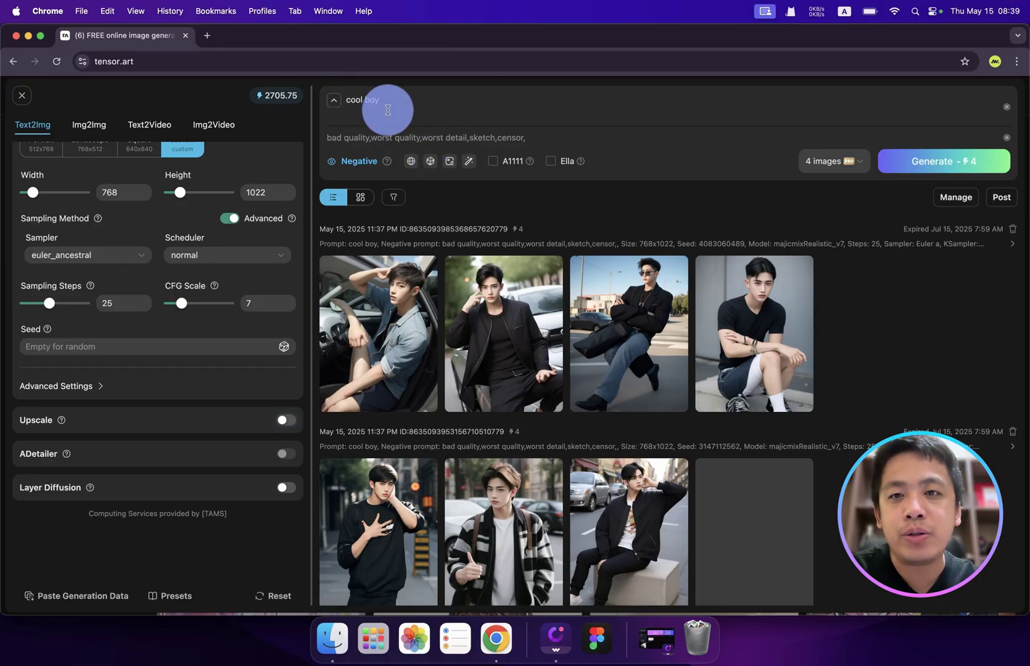
# Expand the cool boy prompt with the magic-wand enhancer, keeping the image count at 4.
pyautogui.click(413, 114)
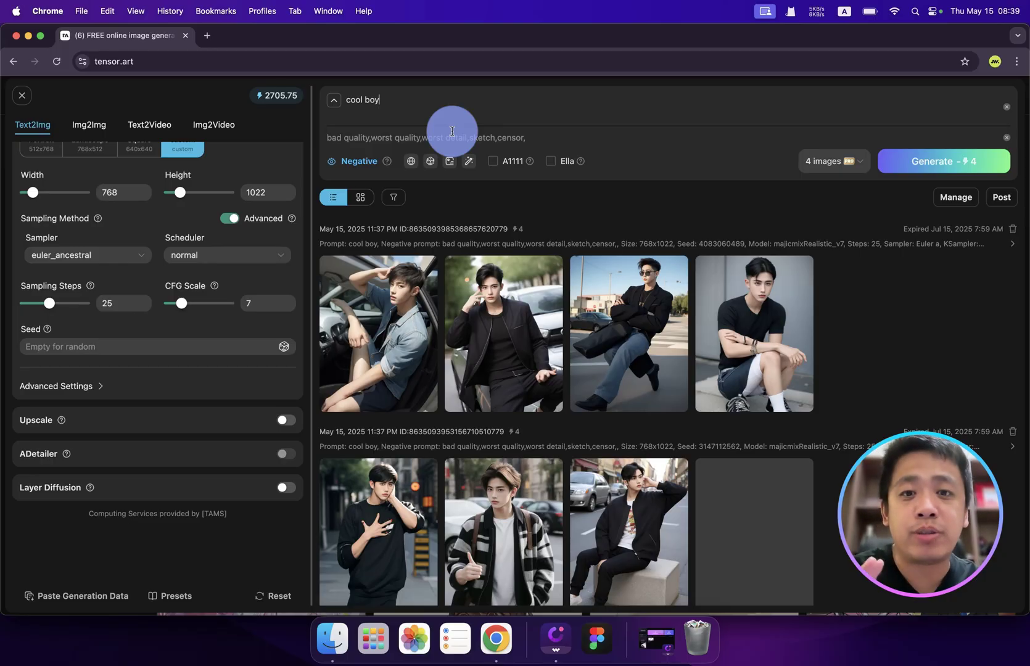
pyautogui.click(470, 163)
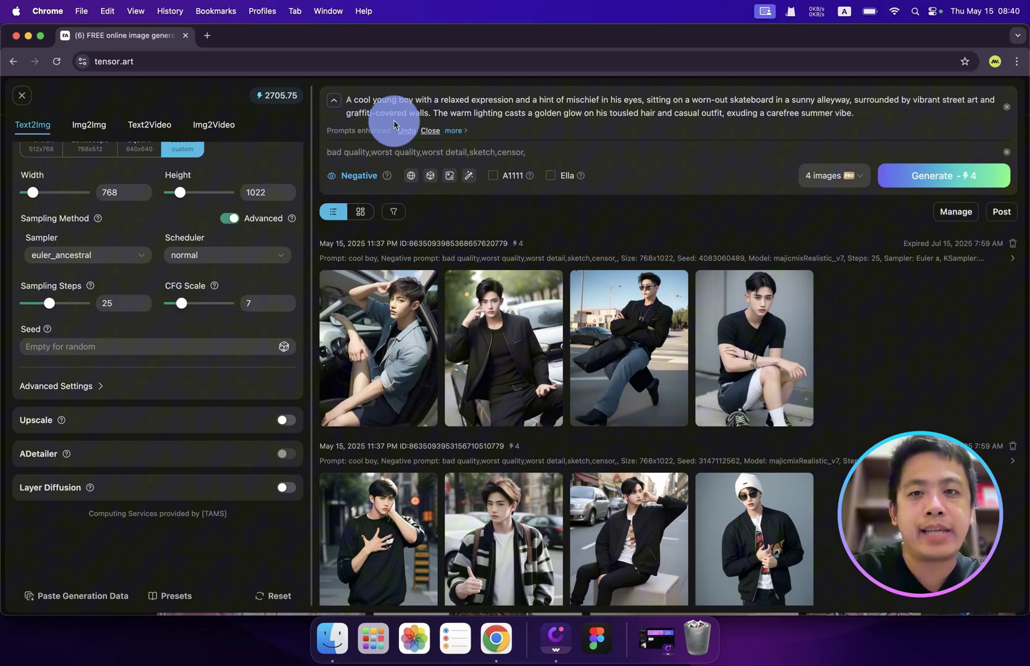
pyautogui.click(830, 175)
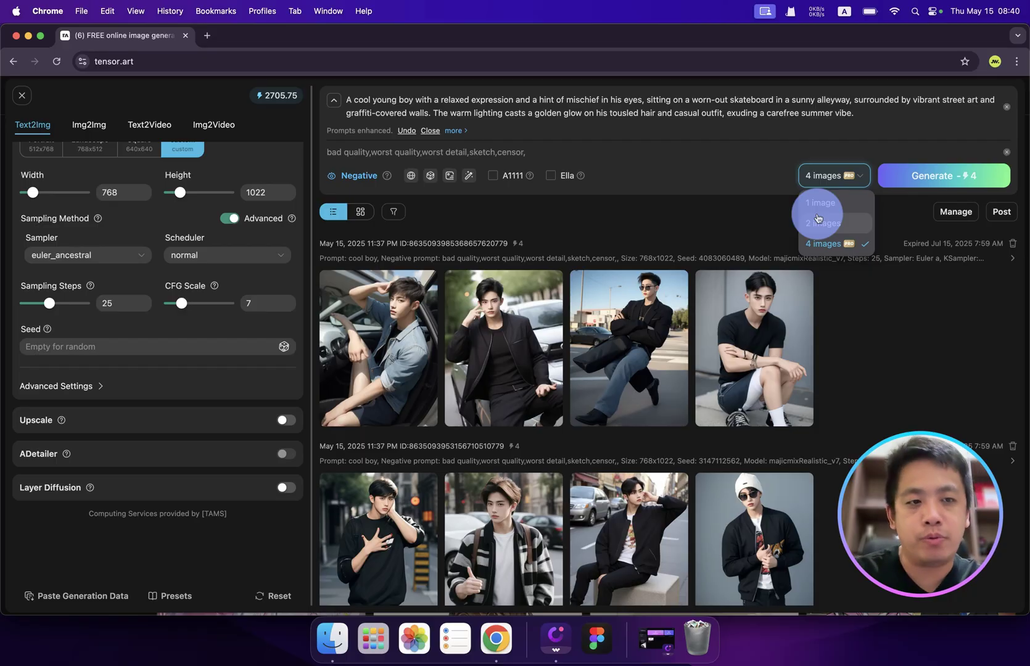
pyautogui.click(655, 173)
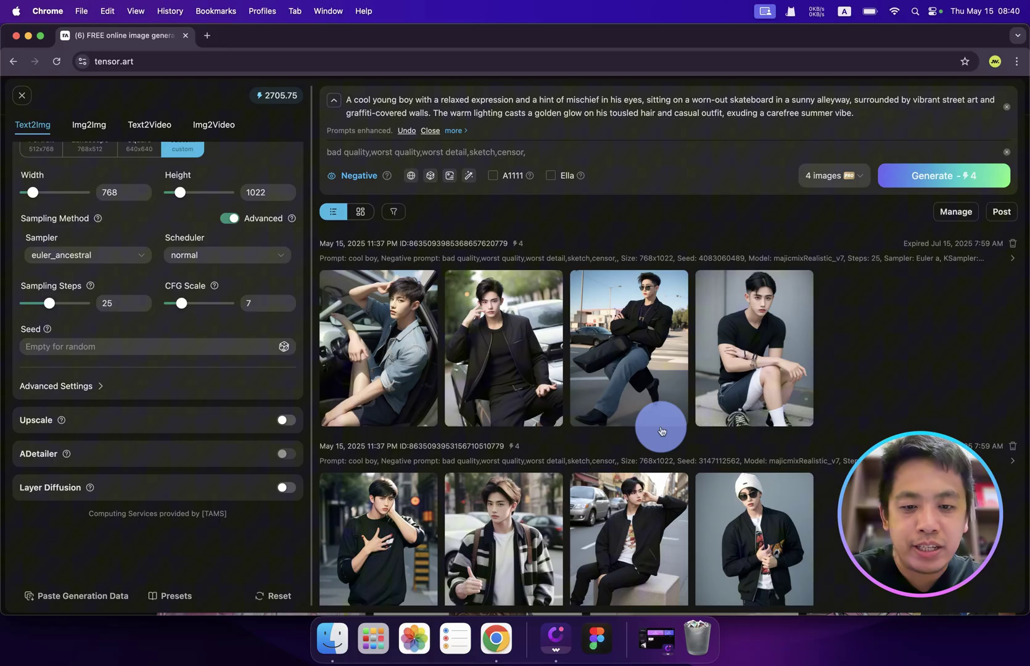
# Review the finished batches by enlarging the white-beanie boy image and the previous one.
pyautogui.scroll(-3, 661, 428)
pyautogui.scroll(2, 661, 430)
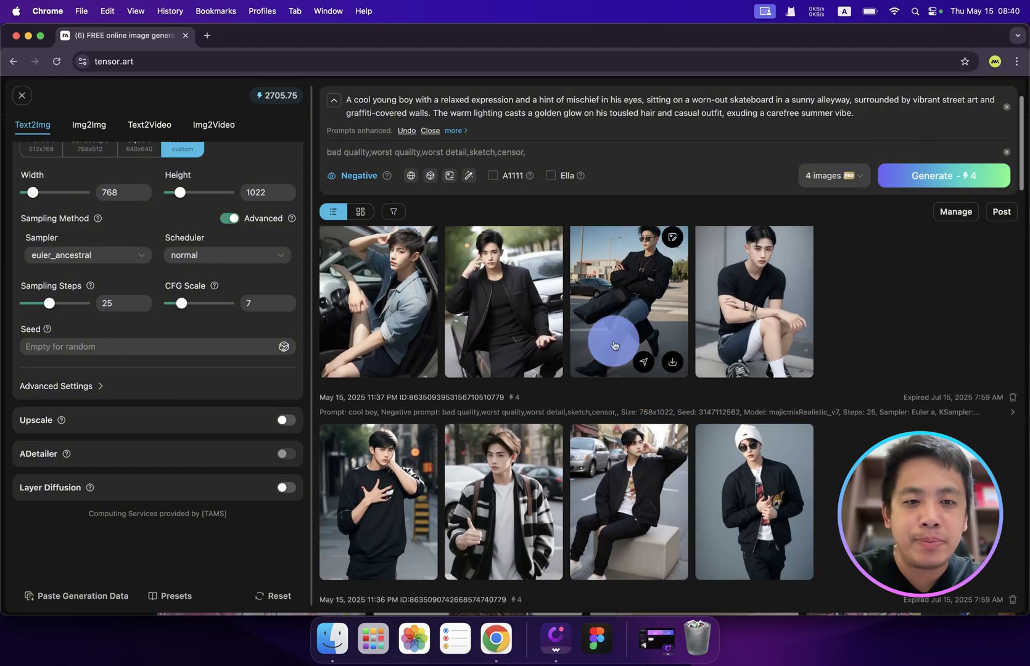
pyautogui.scroll(1, 613, 345)
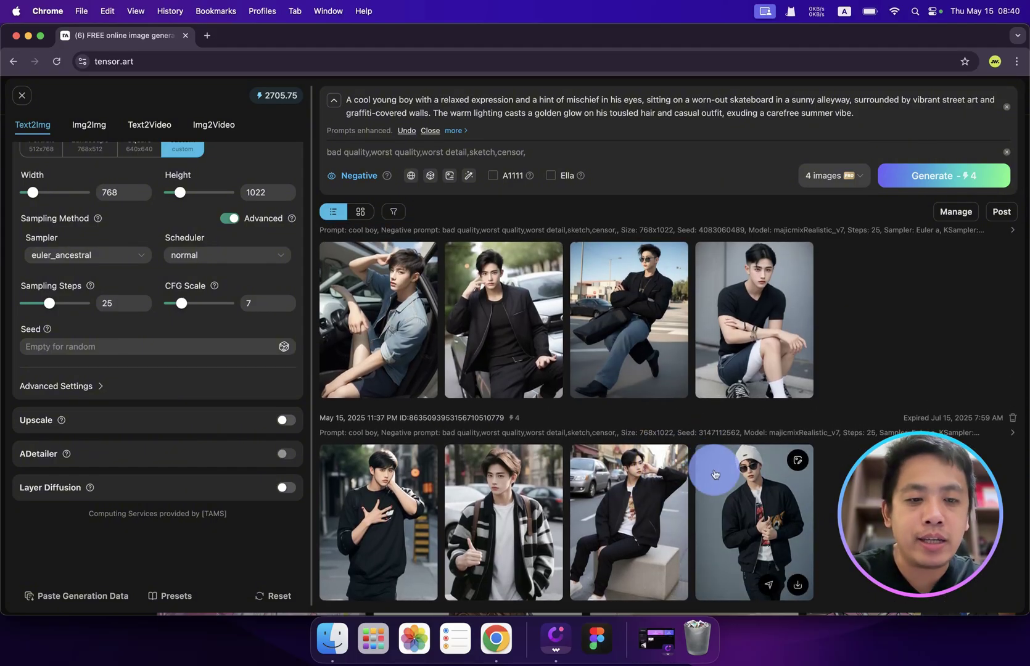
pyautogui.click(746, 478)
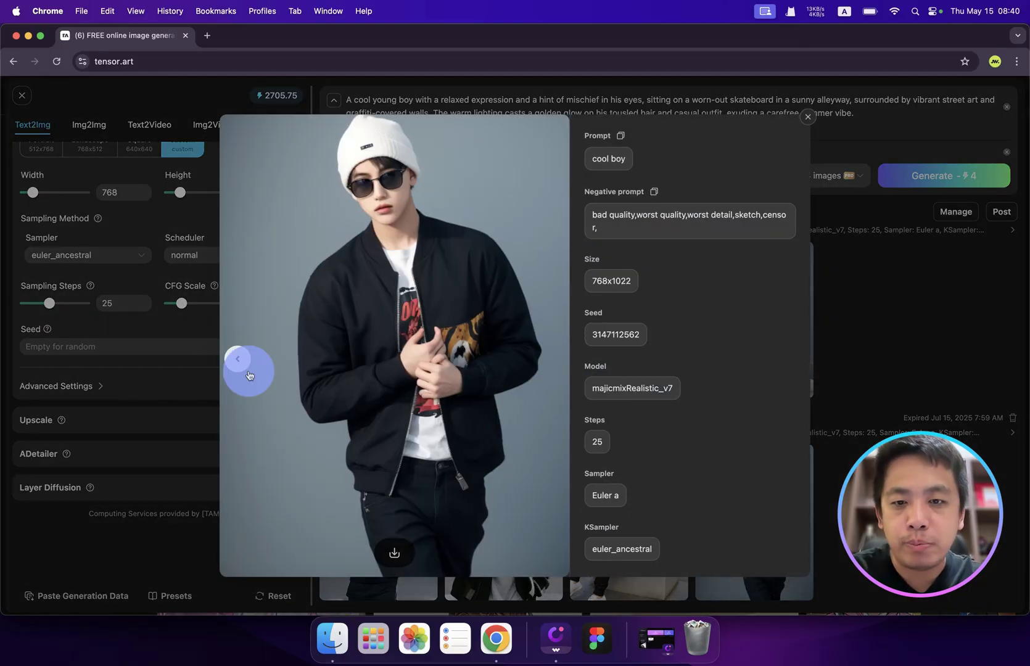
pyautogui.click(237, 359)
pyautogui.press('Escape')
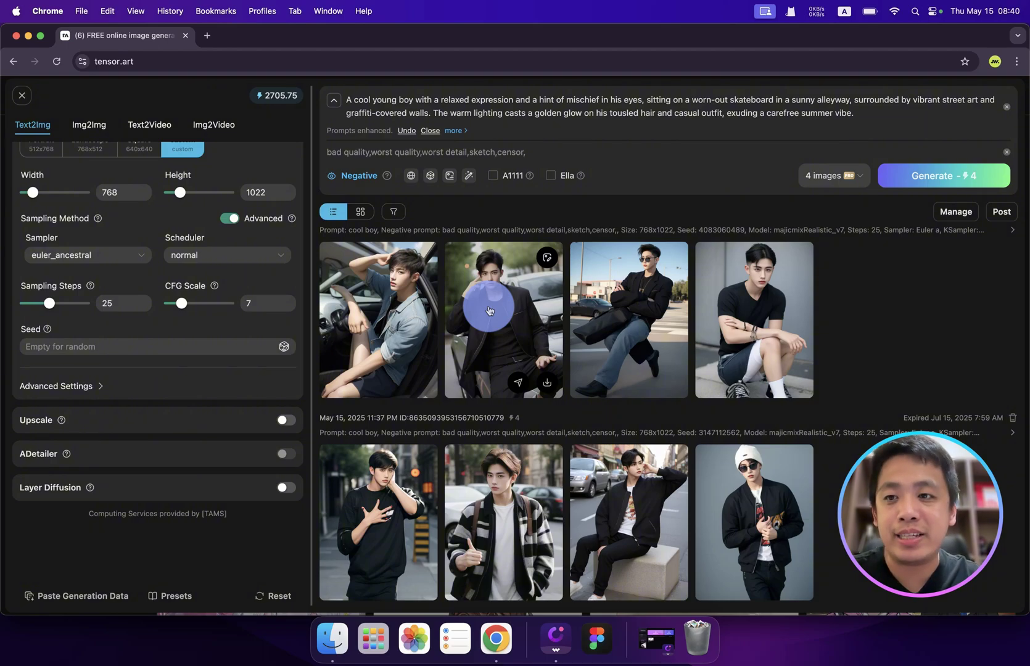
pyautogui.click(89, 124)
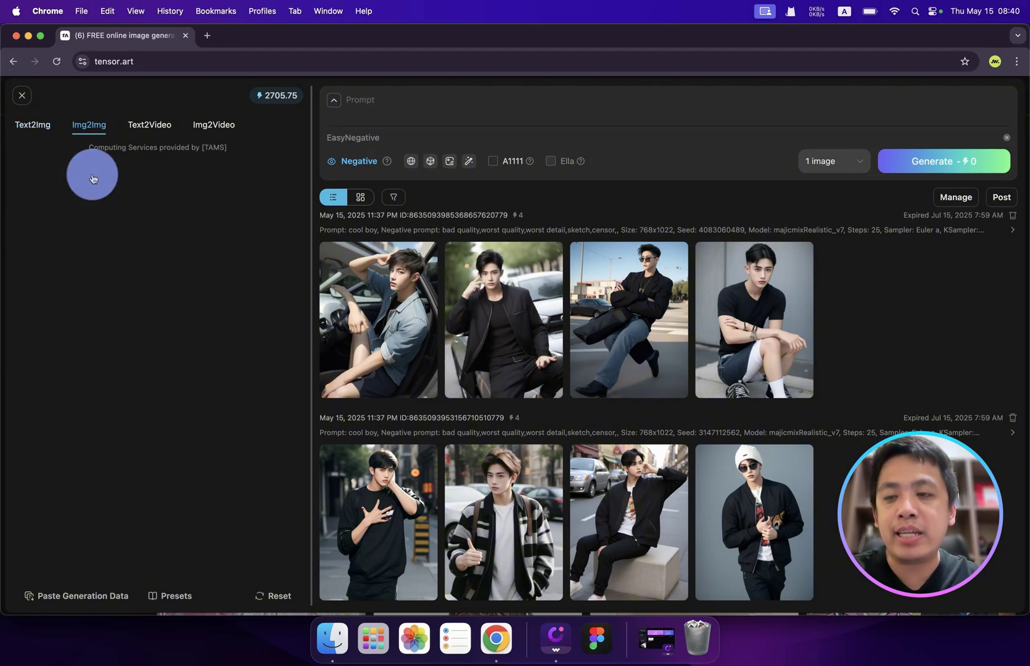
pyautogui.moveTo(395, 290)
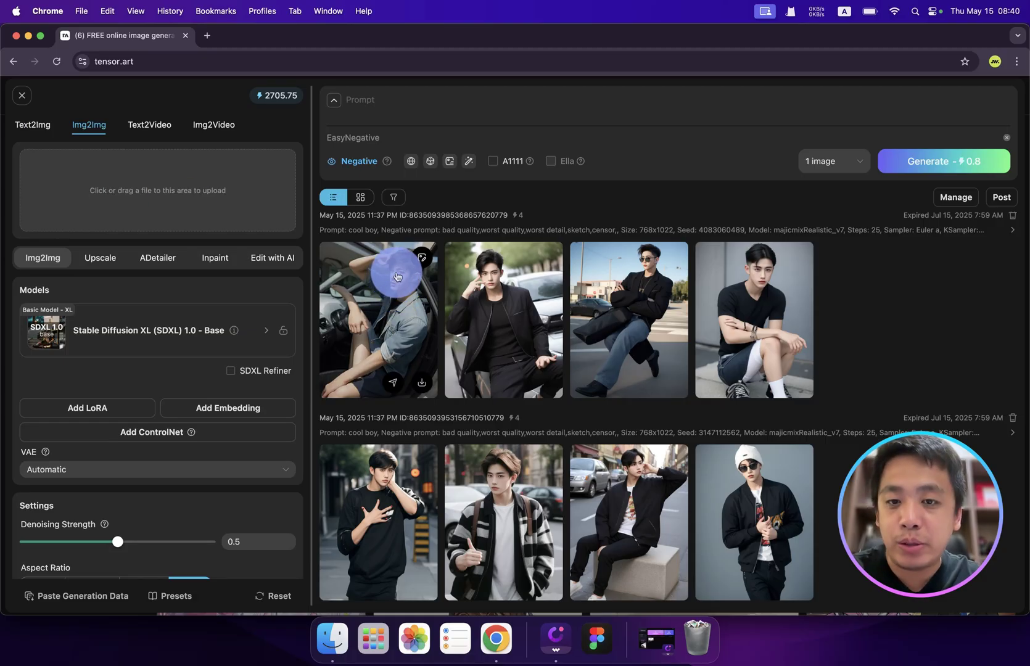
pyautogui.click(423, 257)
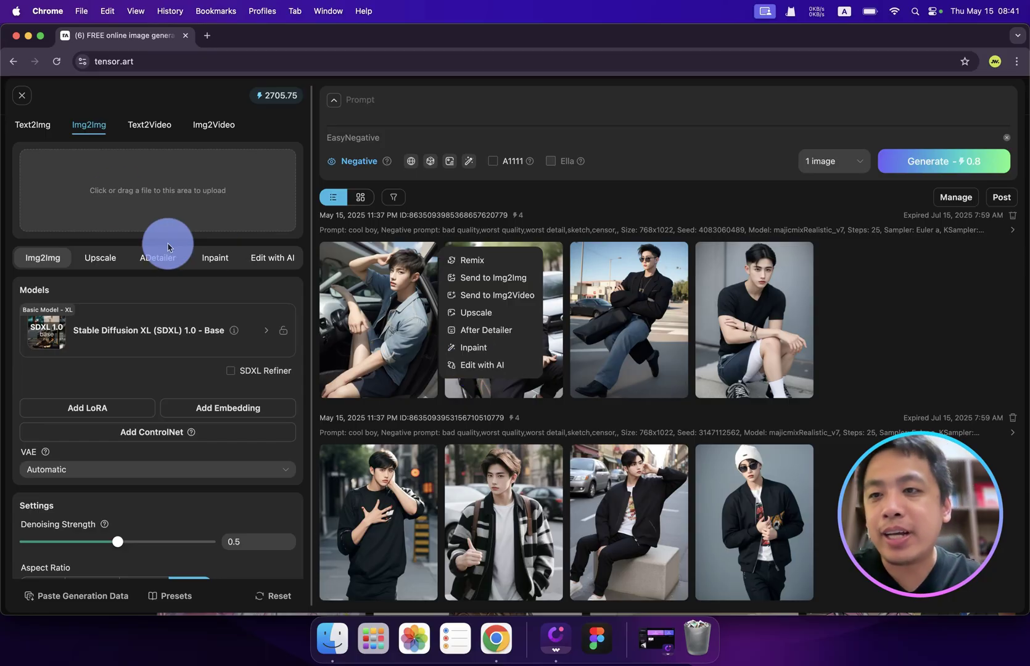
pyautogui.click(120, 92)
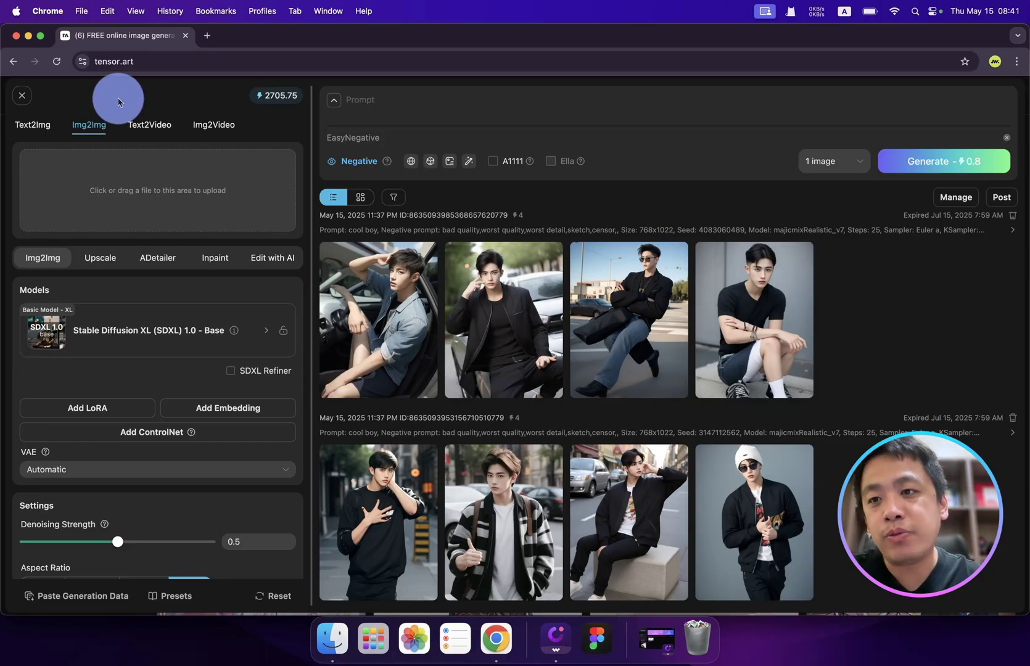
# Switch to Img2Video with Wan2.1 - Fun-14B-InP_fp8 and enable first-and-last-frame mode.
pyautogui.click(149, 134)
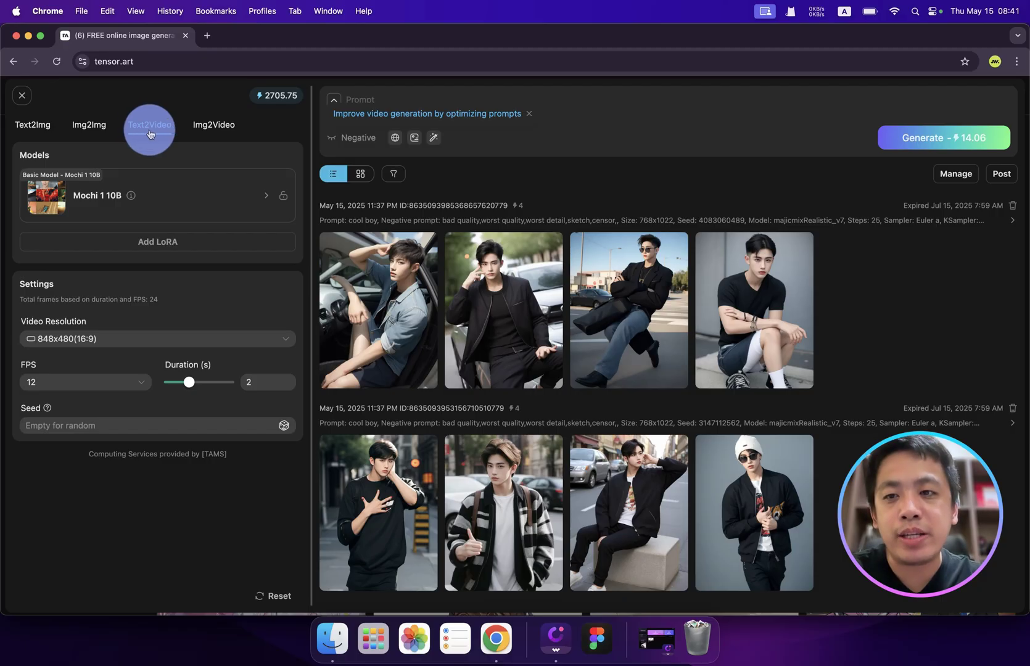
pyautogui.click(201, 127)
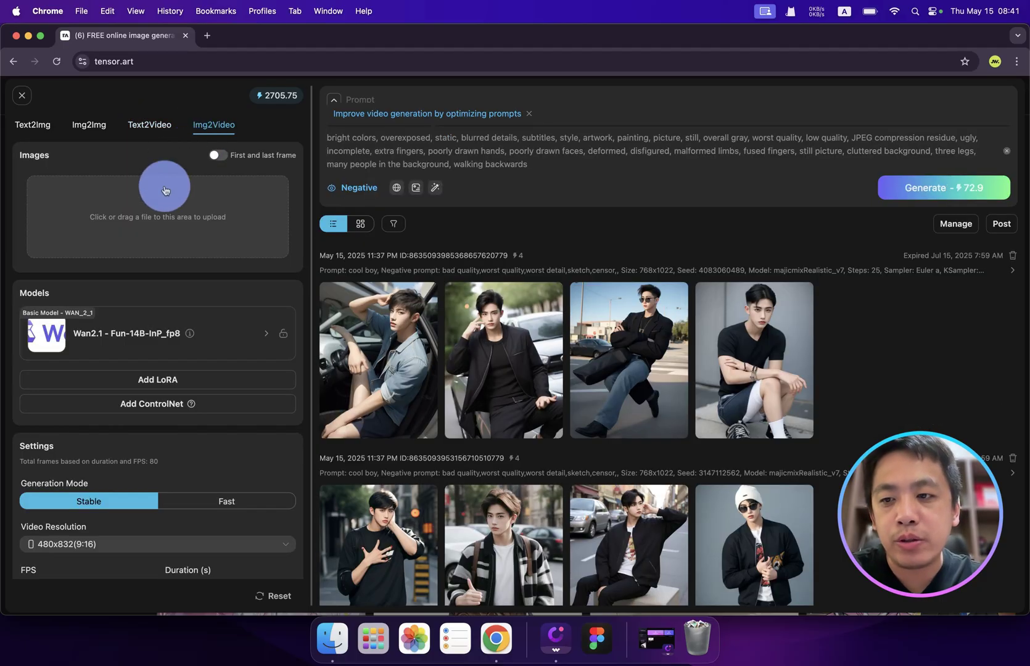
pyautogui.click(280, 276)
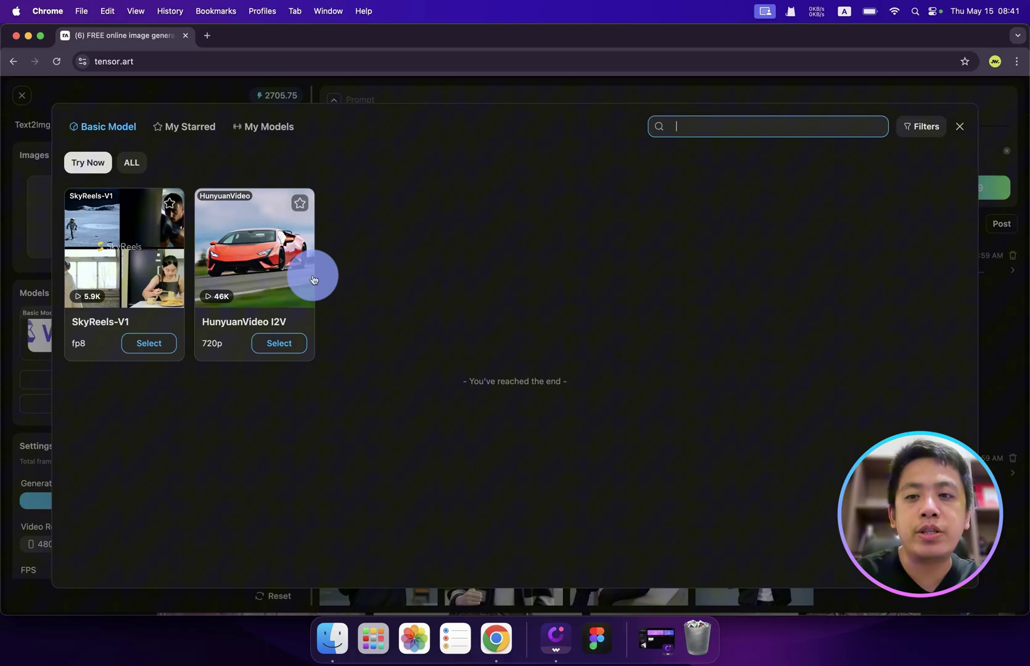
pyautogui.click(29, 383)
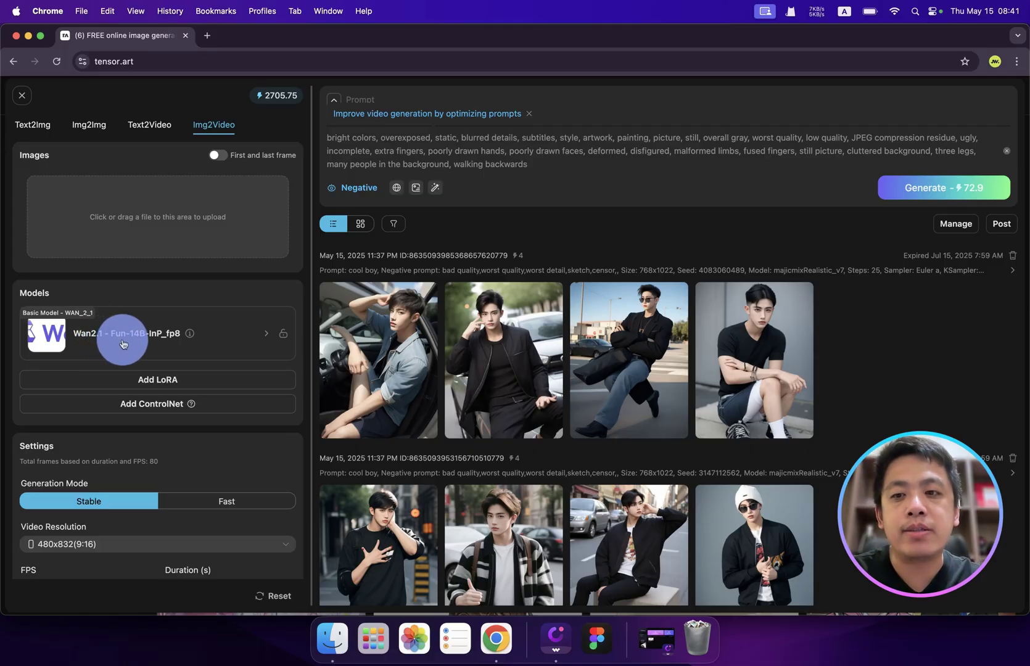
pyautogui.click(115, 219)
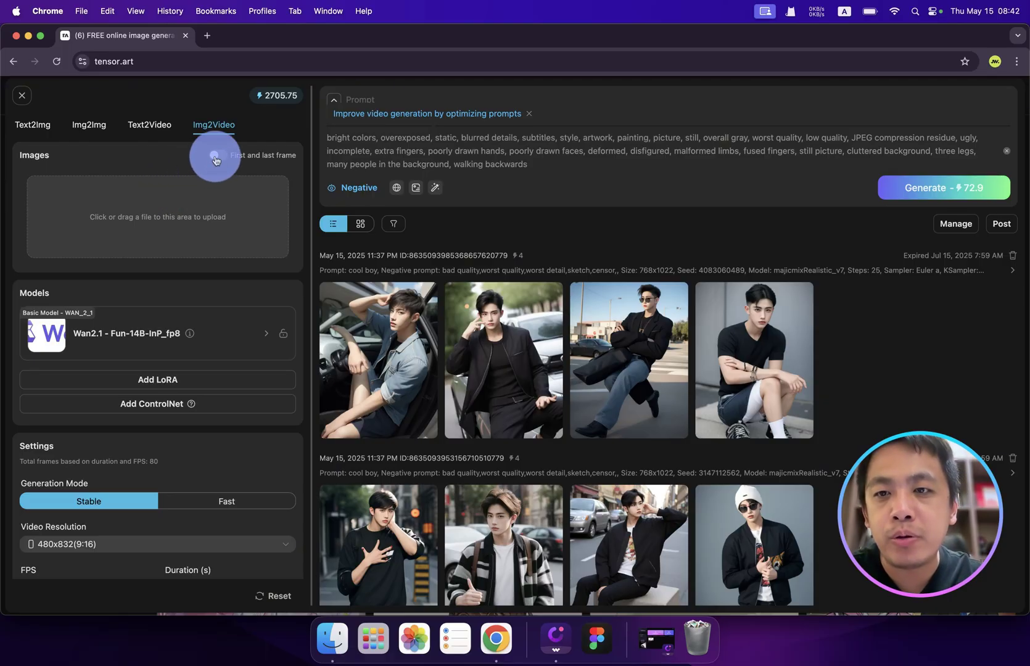
pyautogui.click(215, 159)
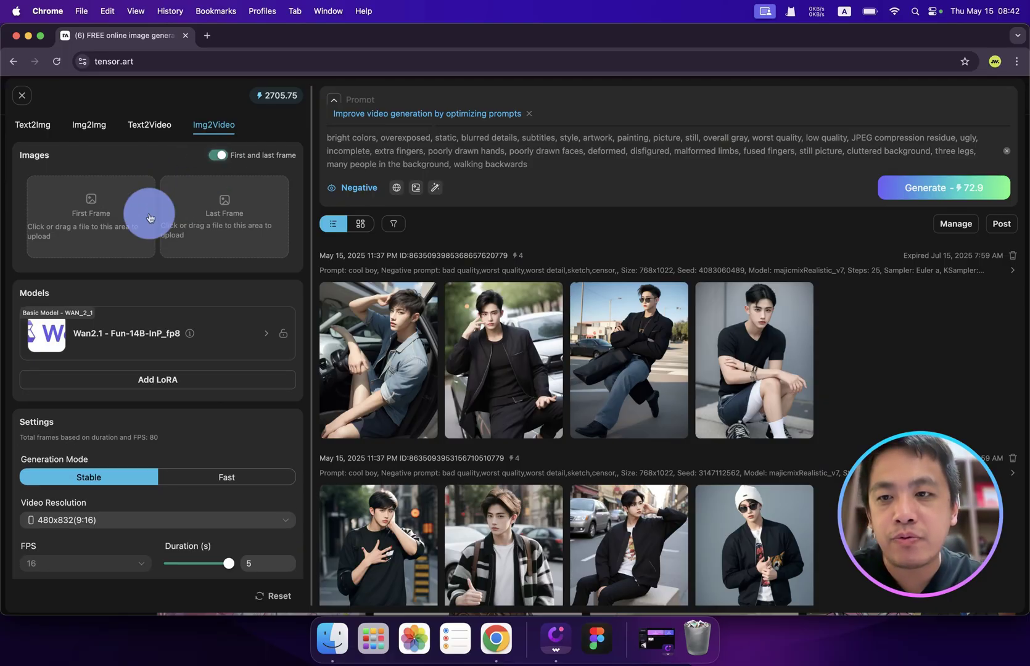
# Upload the anime girl image from the video training folder as the First Frame.
pyautogui.click(105, 212)
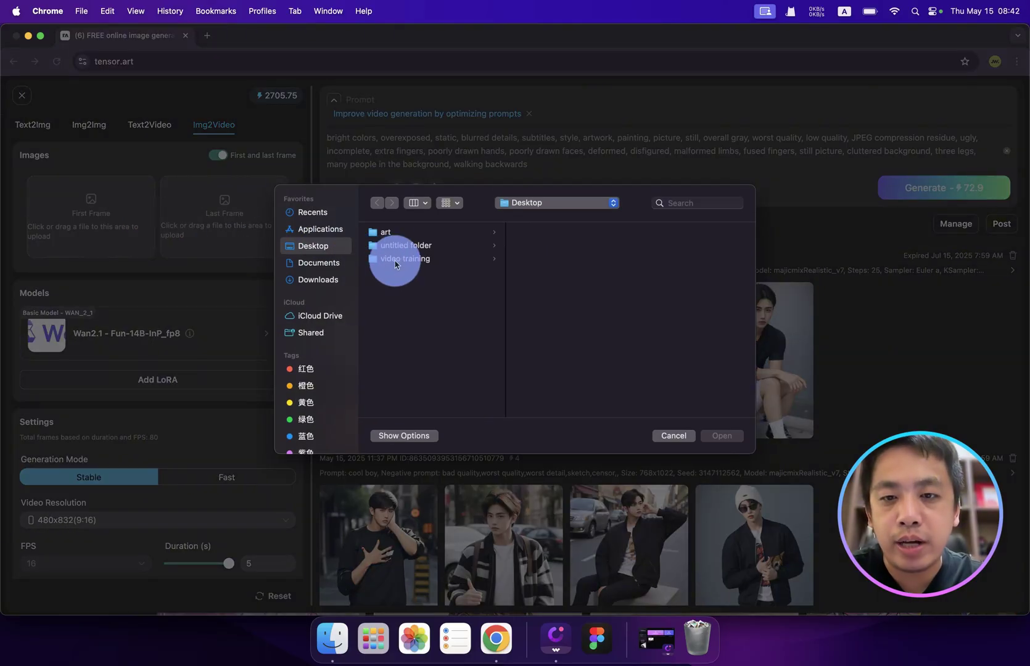
pyautogui.click(396, 259)
pyautogui.click(555, 272)
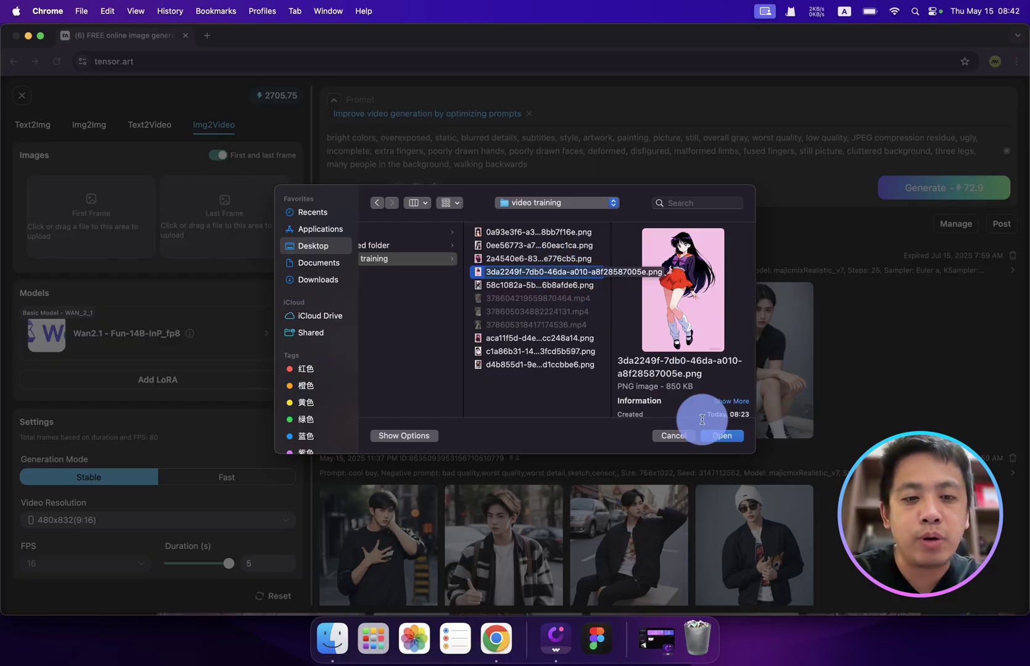
pyautogui.press('Return')
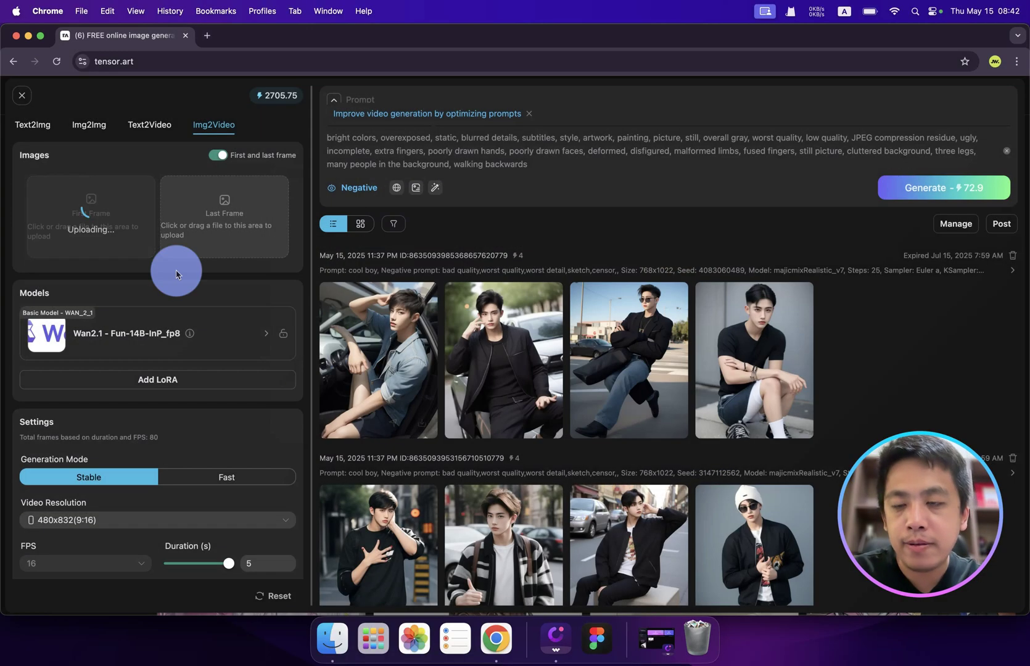
# Upload the folder's first image as the Last Frame.
pyautogui.click(259, 224)
pyautogui.click(559, 231)
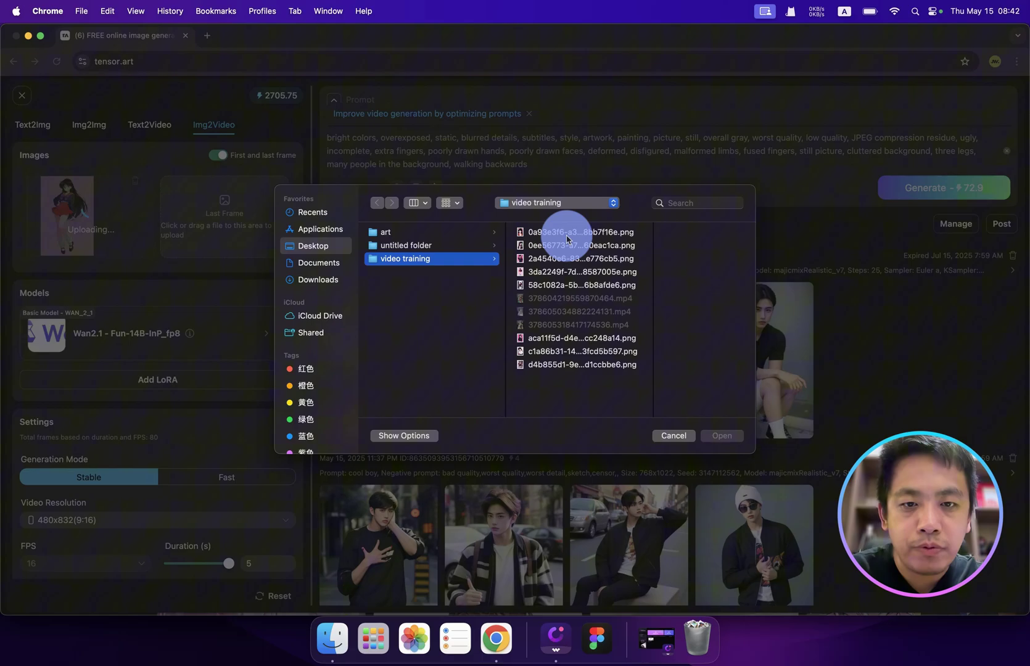
pyautogui.press('Return')
pyautogui.scroll(-2, 180, 386)
pyautogui.scroll(-1, 172, 384)
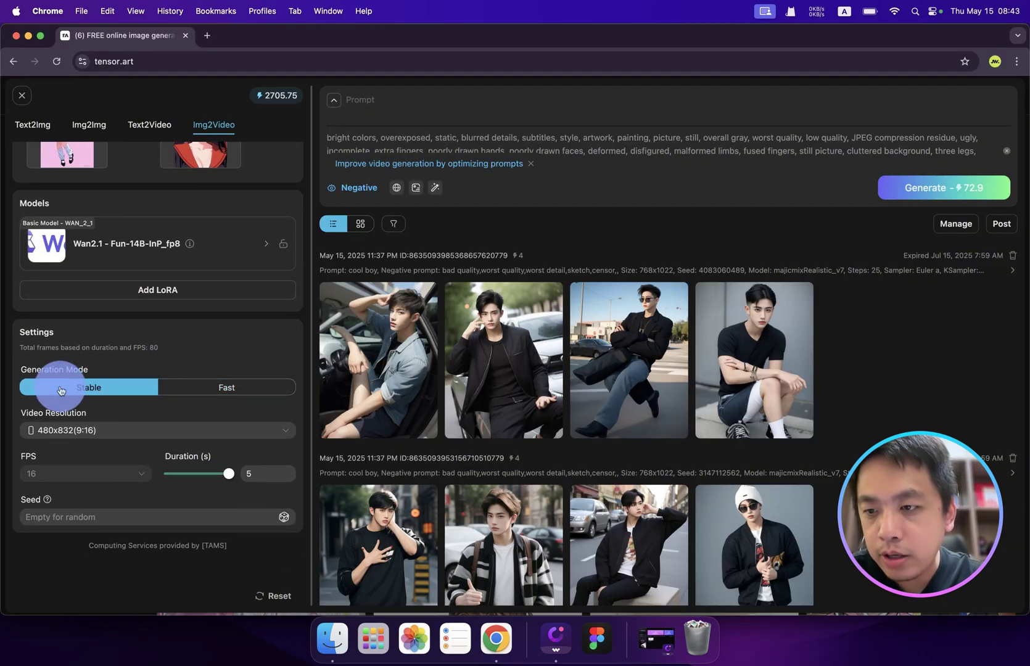
# Keep the video resolution at 480x832 (9:16) and duration at 5 seconds.
pyautogui.scroll(-1, 101, 394)
pyautogui.click(103, 402)
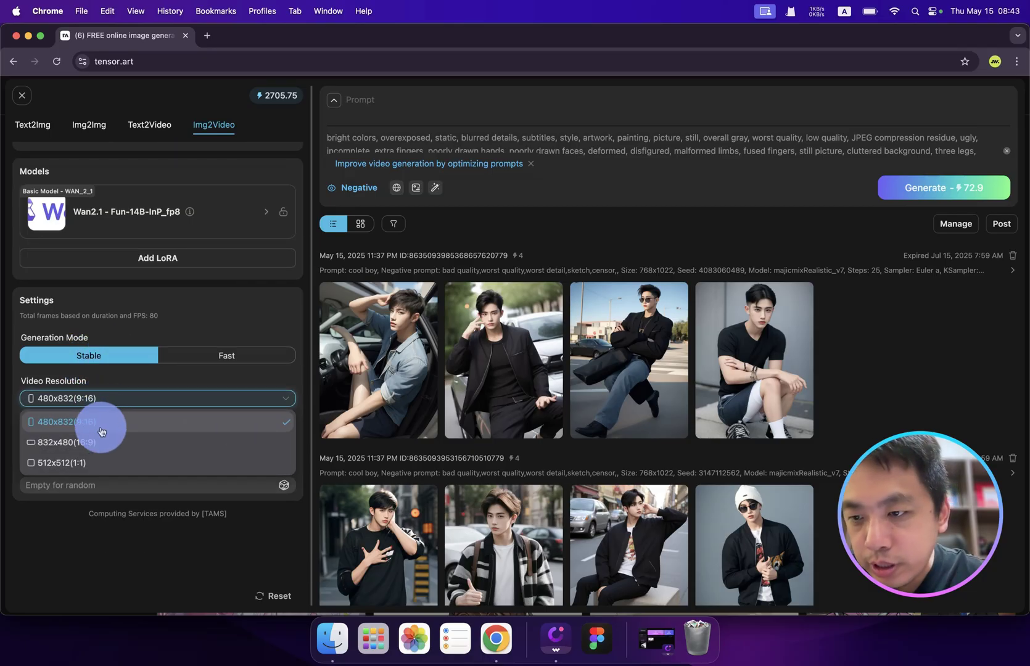
pyautogui.click(93, 398)
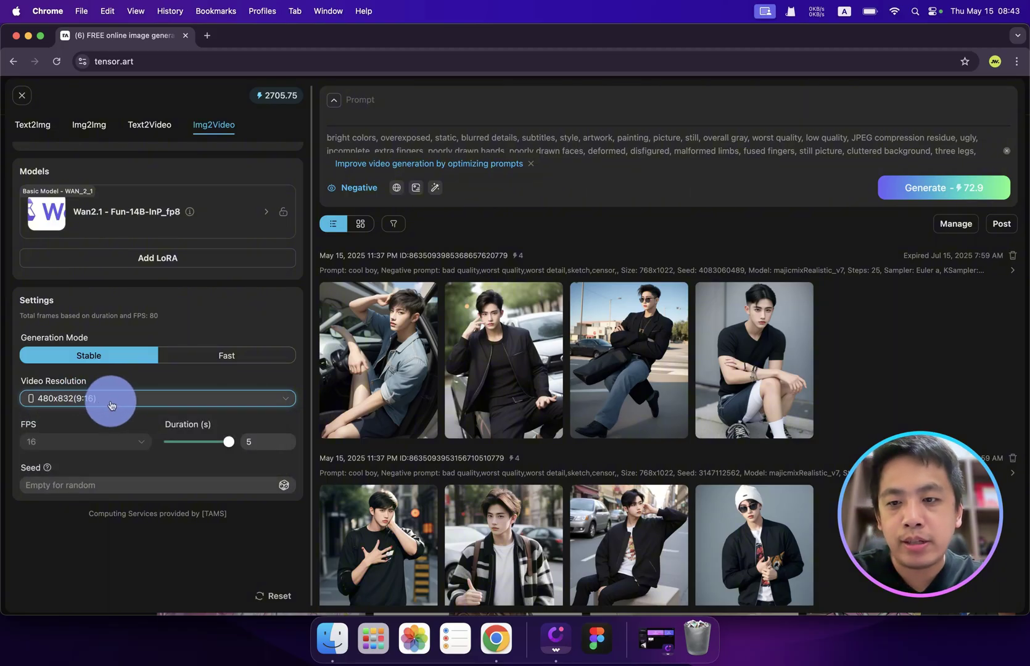
pyautogui.click(111, 405)
pyautogui.click(113, 391)
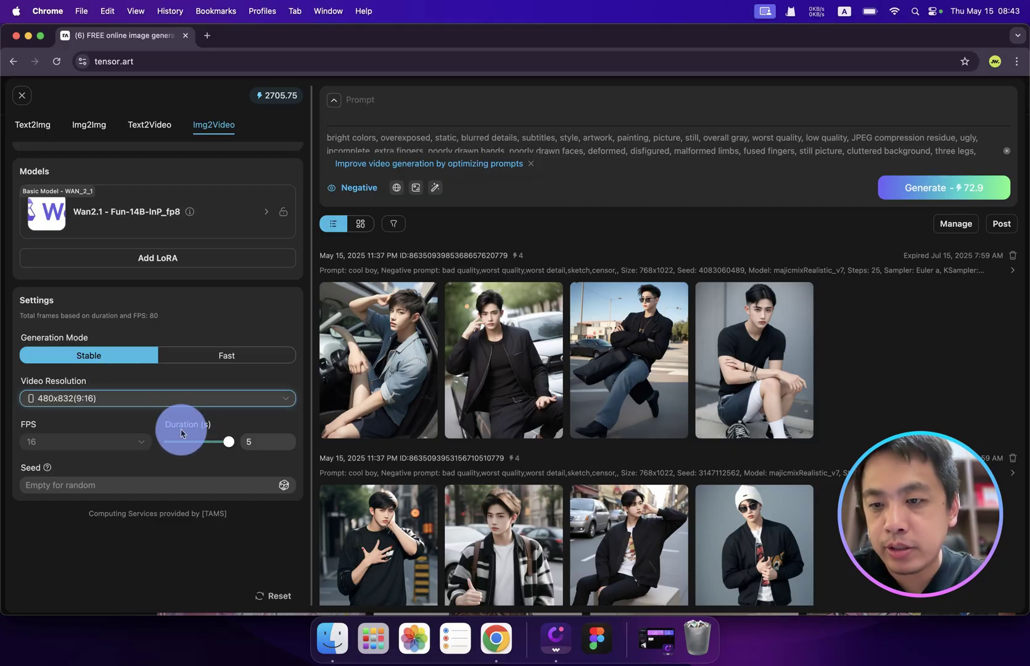
pyautogui.click(252, 444)
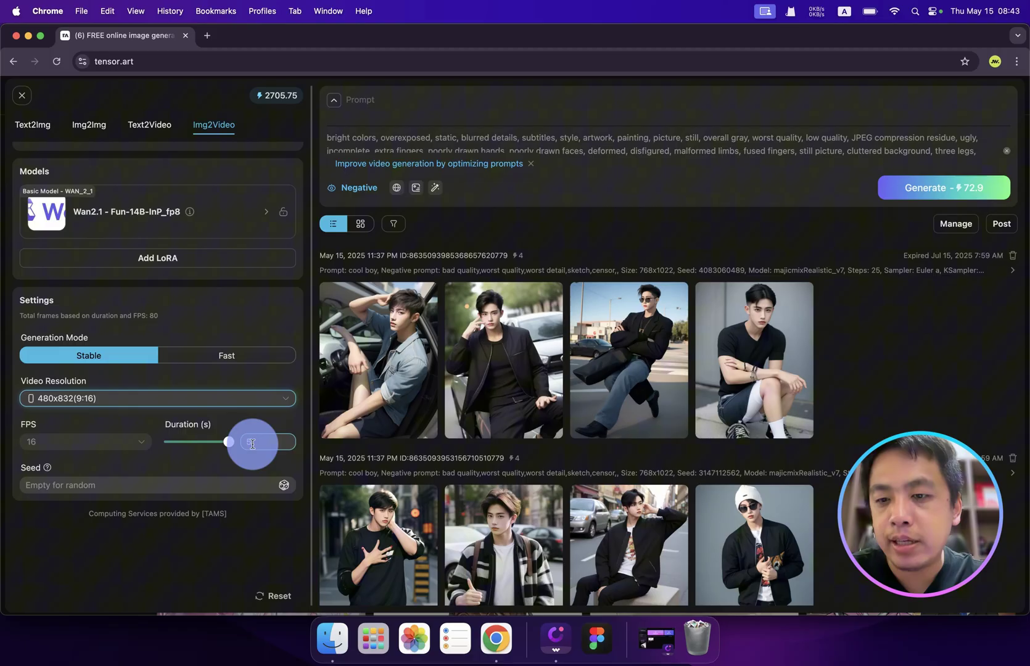
# Paste 'A cool girl' as the prompt and generate the video.
pyautogui.click(416, 107)
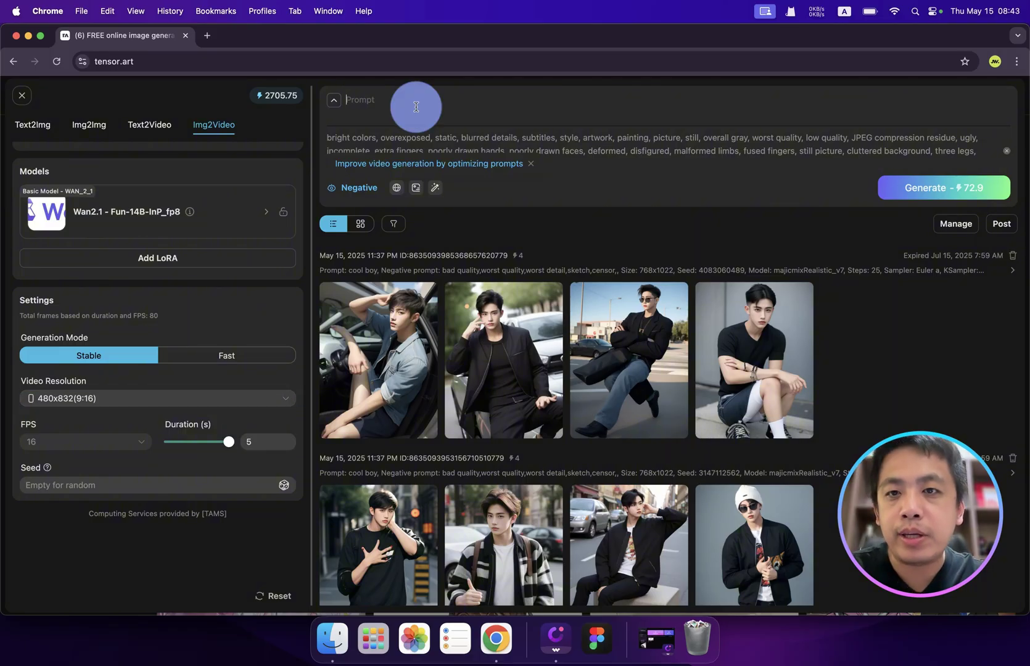
pyautogui.write('A cool girl')
pyautogui.click(861, 177)
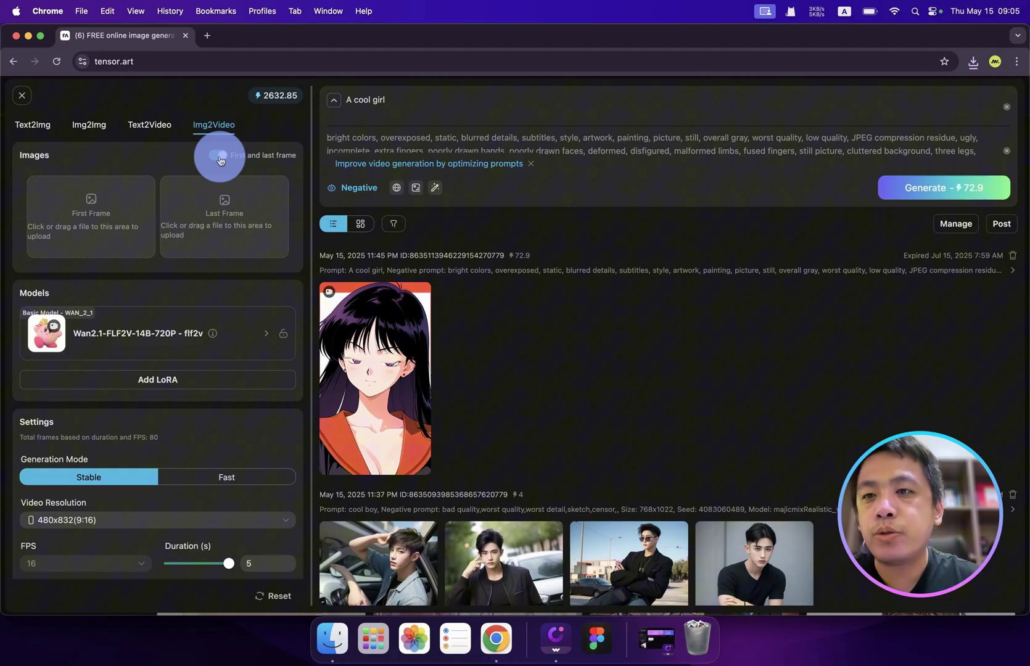
# Switch to Text2Video and choose Wan2.1 from all video models.
pyautogui.click(156, 130)
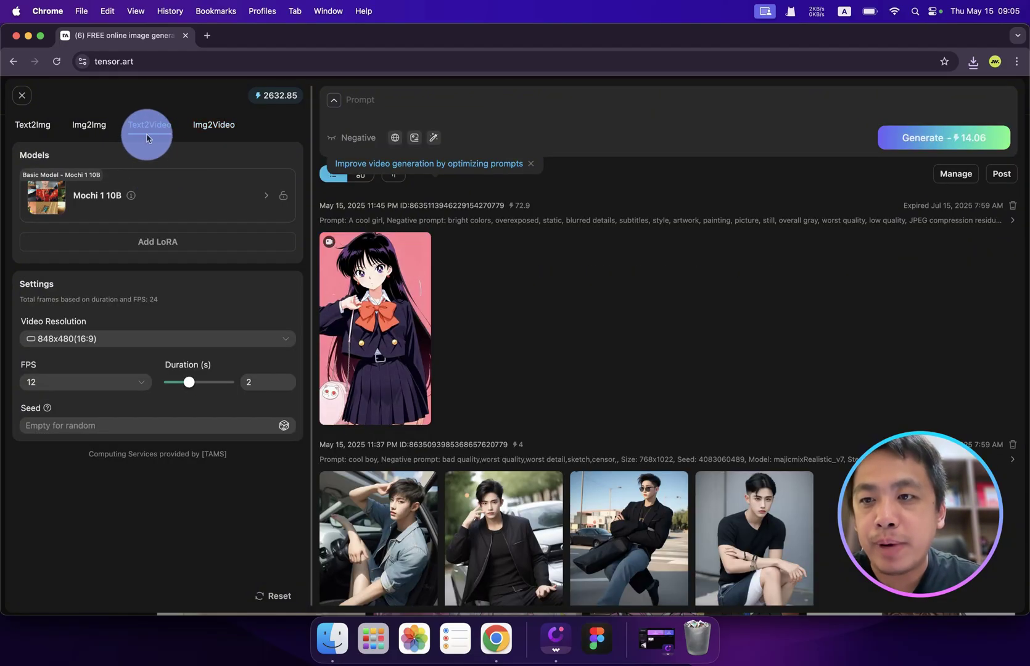
pyautogui.click(165, 198)
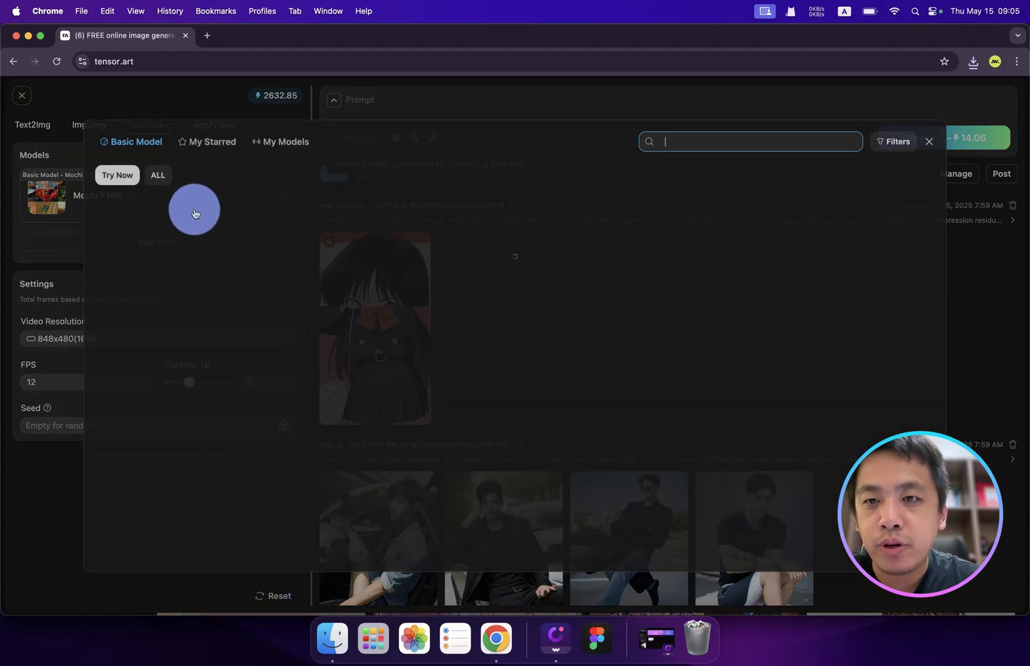
pyautogui.click(131, 161)
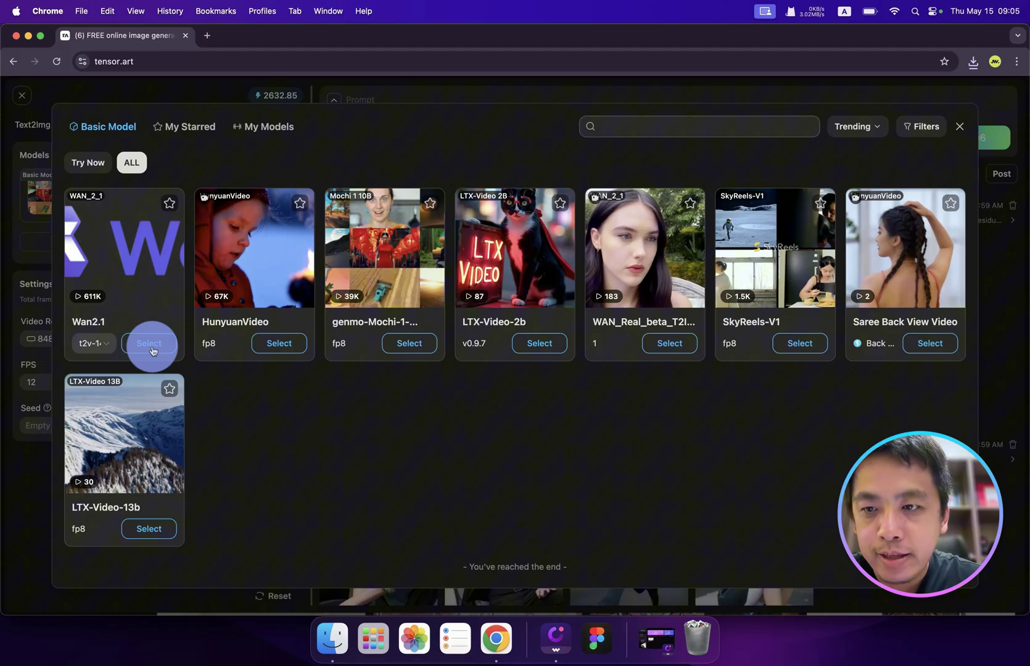
pyautogui.click(150, 346)
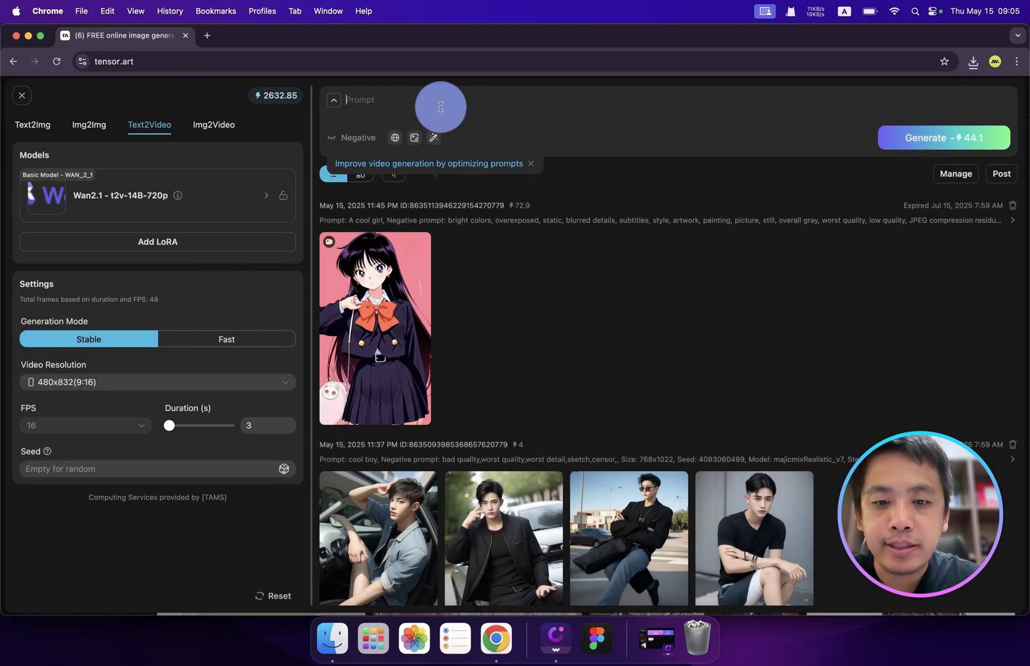
# Enter the prompt 'A girl dancing' and generate the clip.
pyautogui.click(441, 107)
pyautogui.write('A')
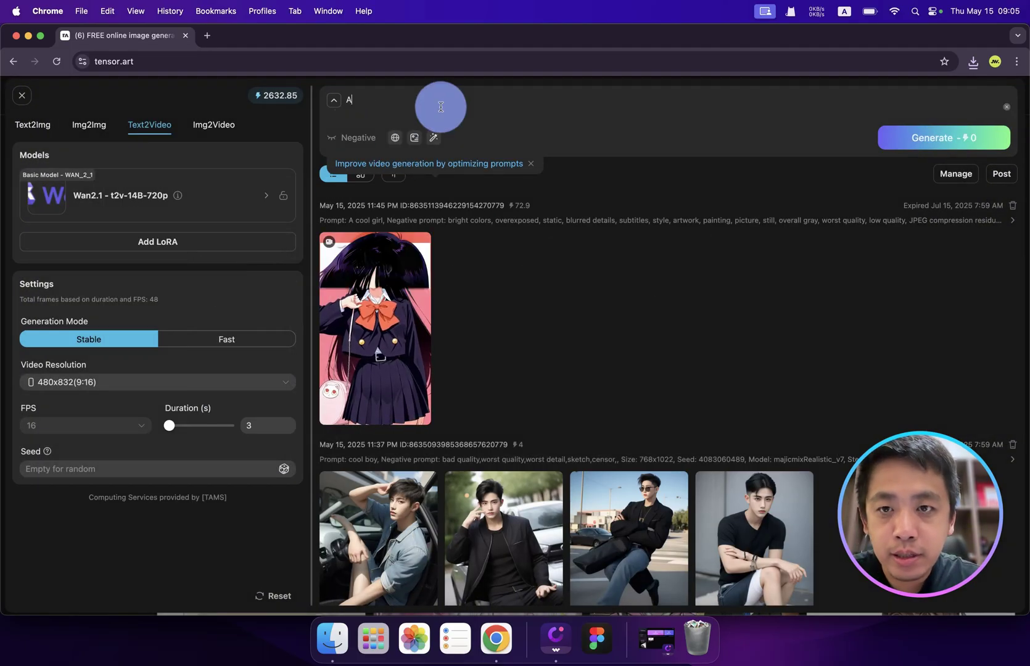
pyautogui.write(' girl dancing')
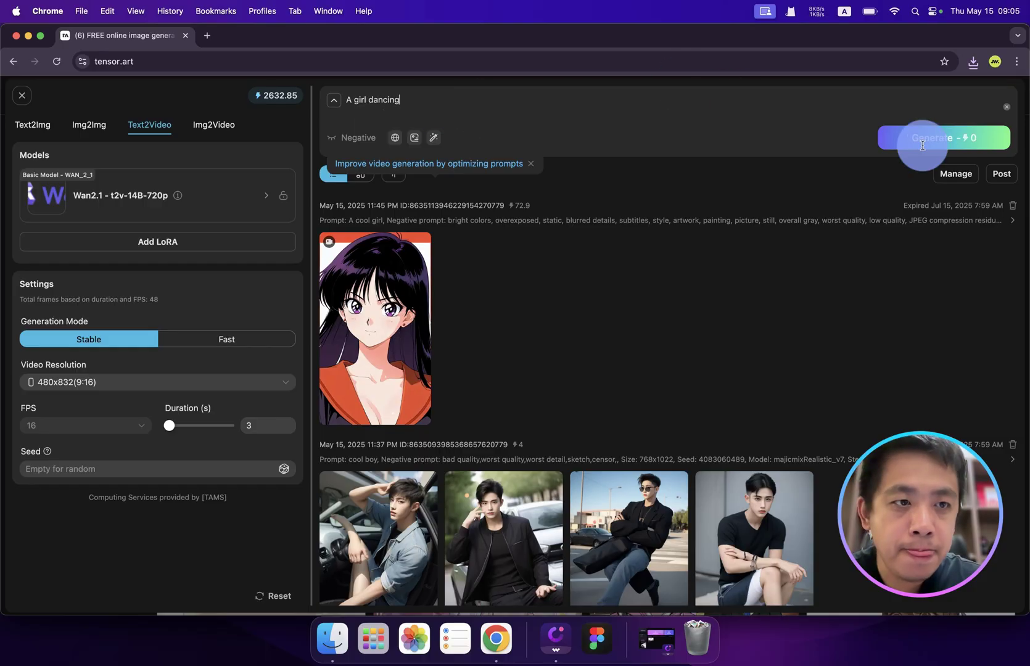
pyautogui.click(948, 143)
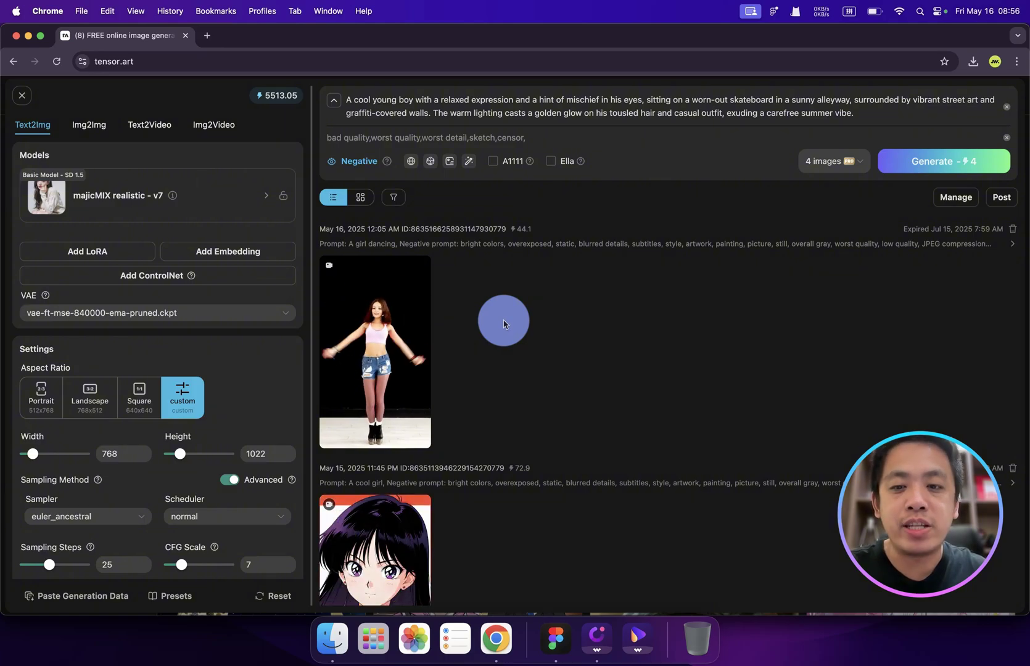
# Open the dancing-girl video's detail view showing 480x832, 3 seconds and 16 fps.
pyautogui.click(407, 331)
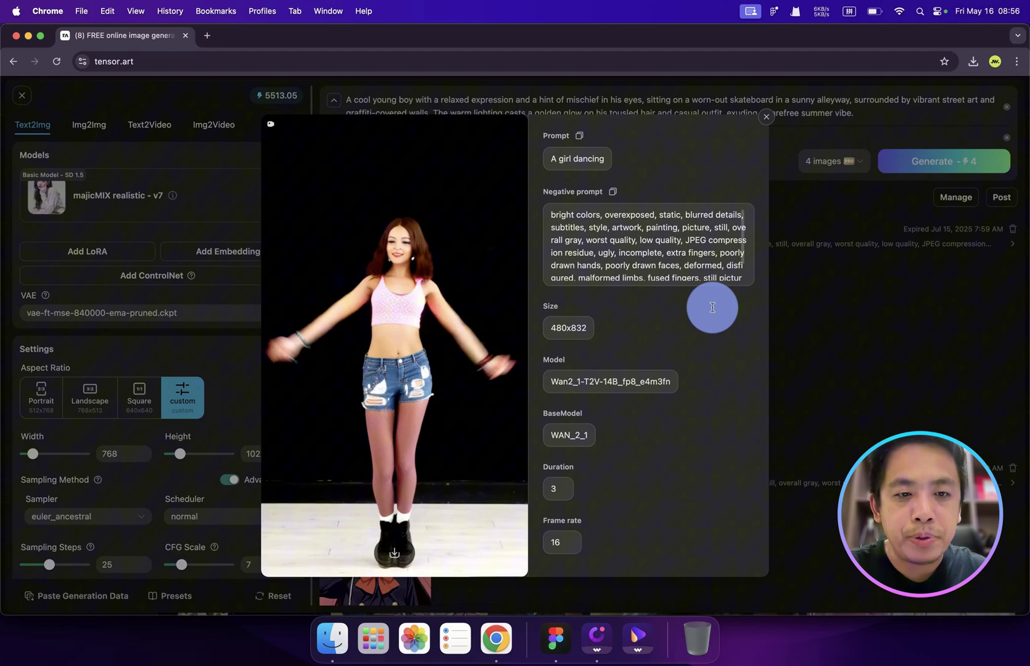
# Close the video details and Remix the dancing-girl generation's parameters into Text2Video.
pyautogui.click(827, 333)
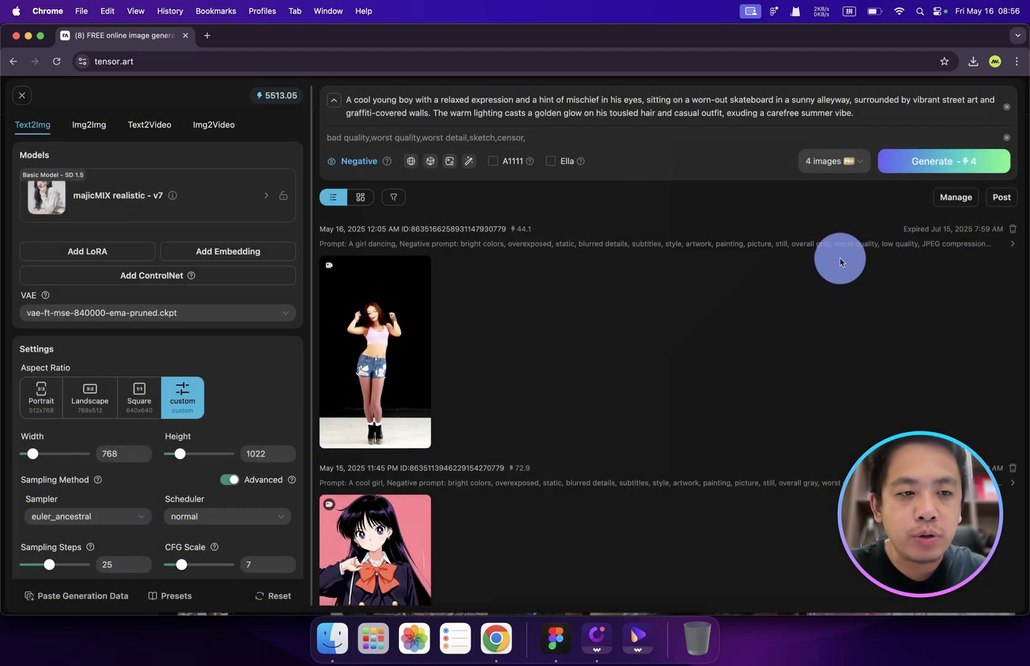
pyautogui.click(874, 250)
pyautogui.click(627, 486)
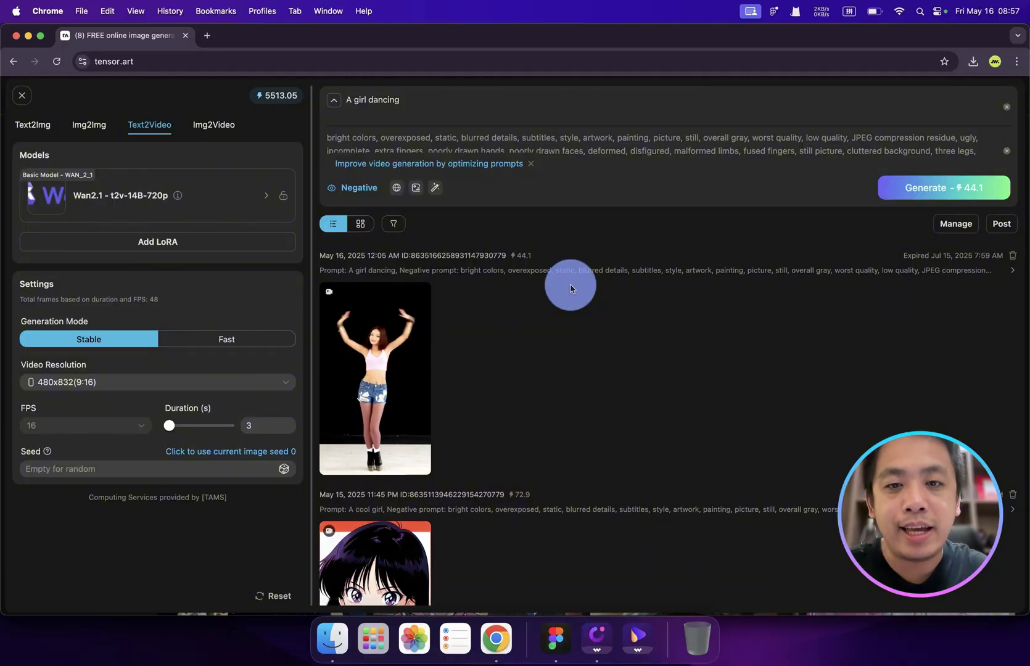
pyautogui.click(762, 275)
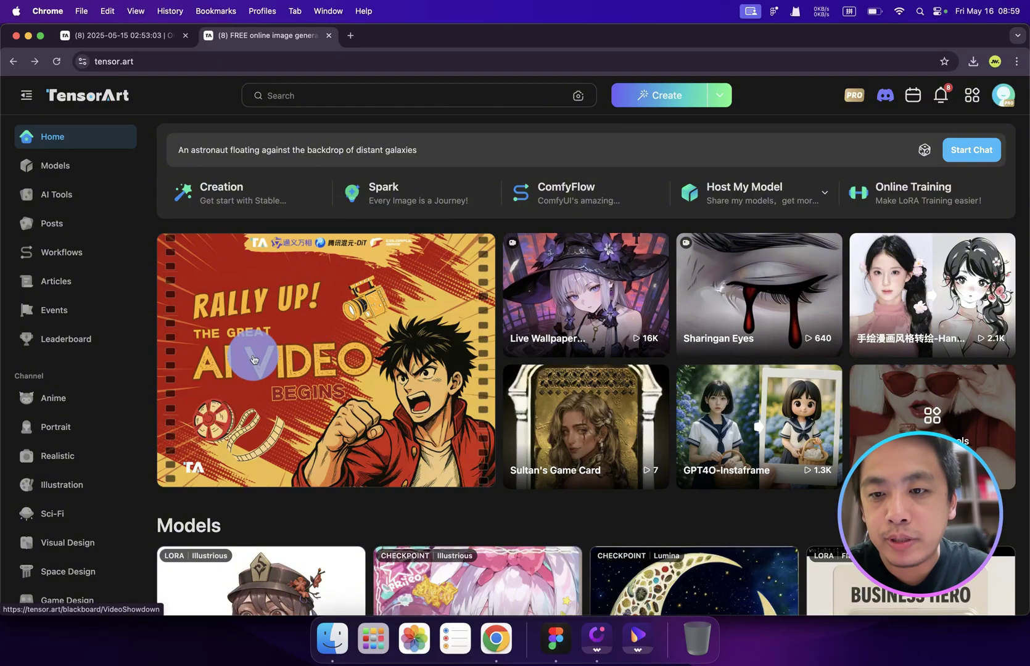
# Open the Rally Up AI Video Showdown banner and scroll through its mission, rewards and partners.
pyautogui.click(393, 322)
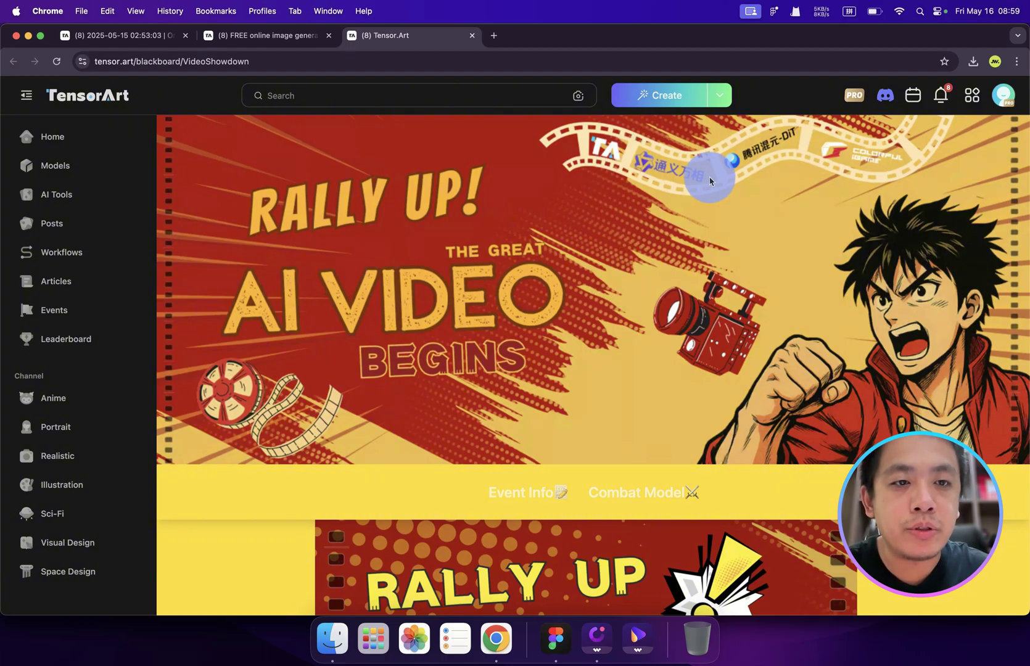
pyautogui.scroll(-3, 624, 309)
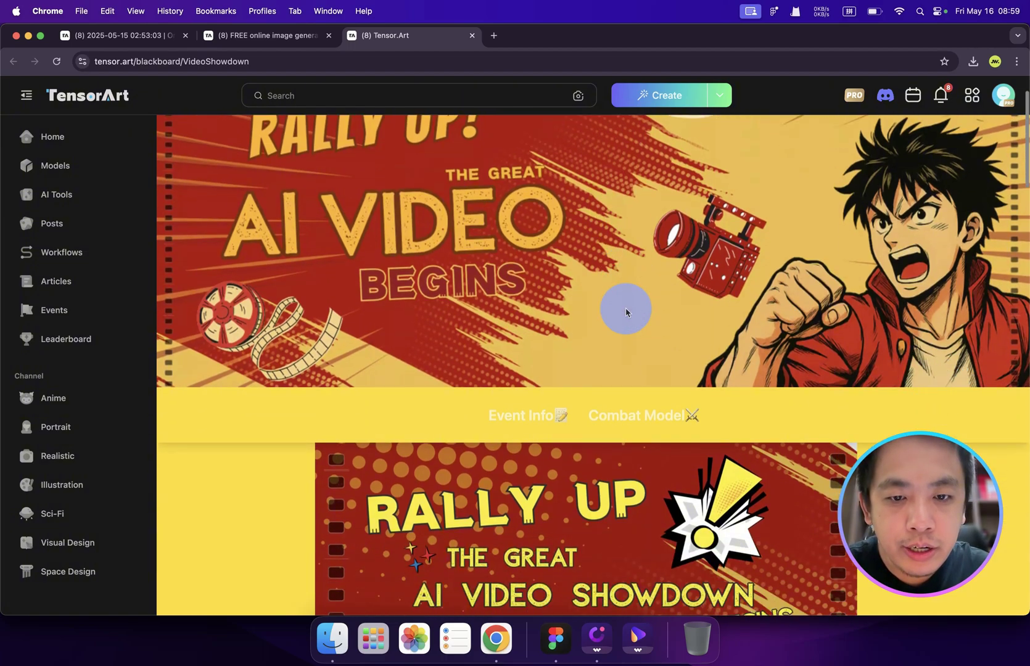
pyautogui.scroll(-5, 625, 312)
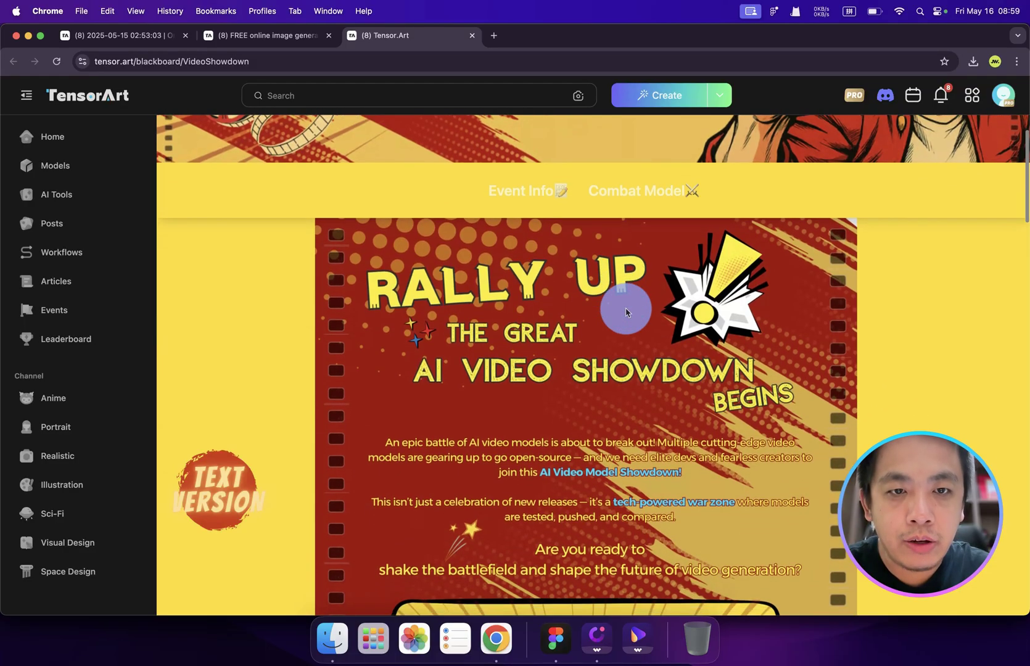
pyautogui.scroll(-3, 635, 317)
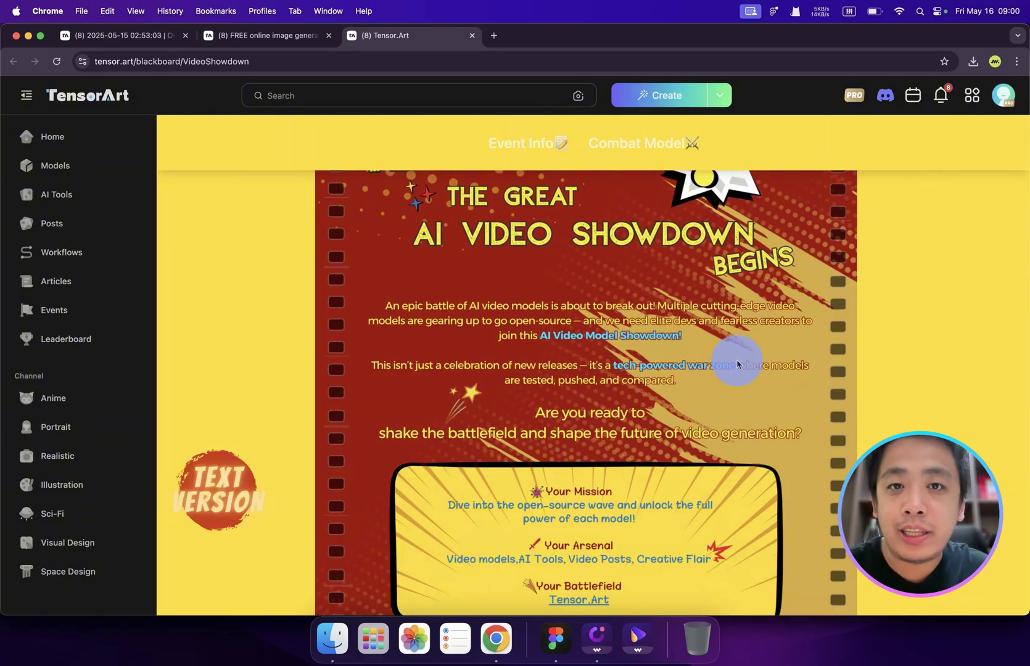
pyautogui.scroll(-15, 737, 364)
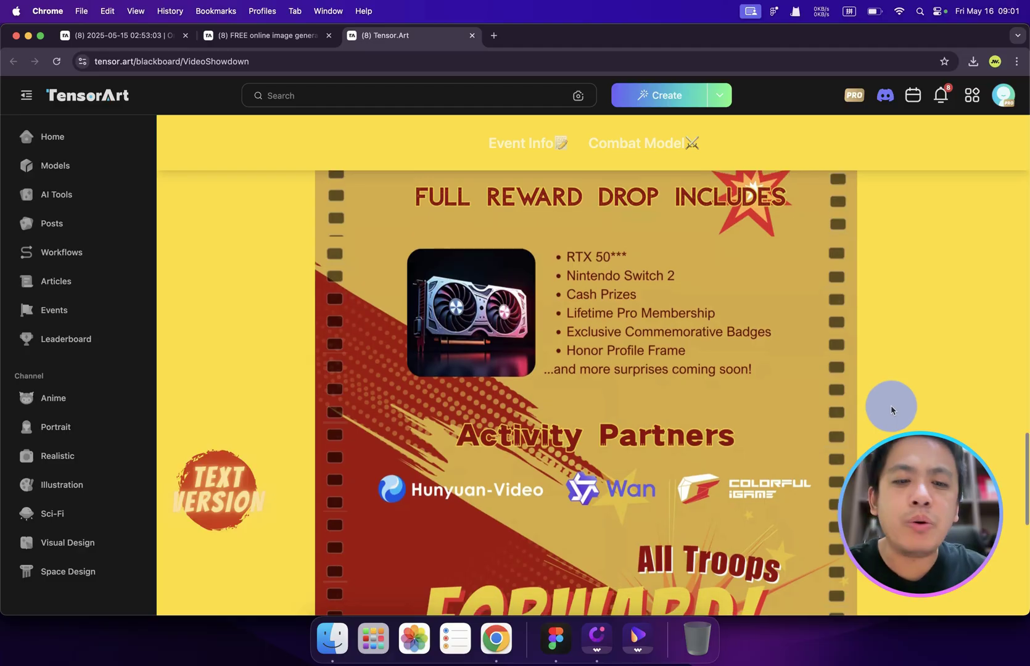
pyautogui.scroll(-10, 890, 409)
pyautogui.scroll(15, 890, 409)
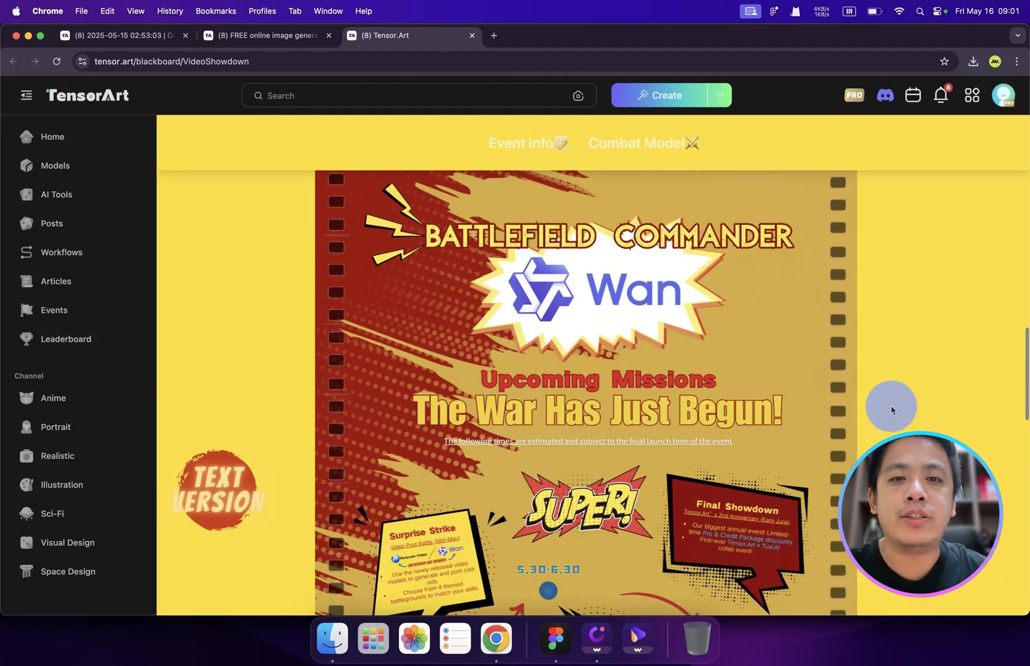
pyautogui.scroll(-3, 817, 439)
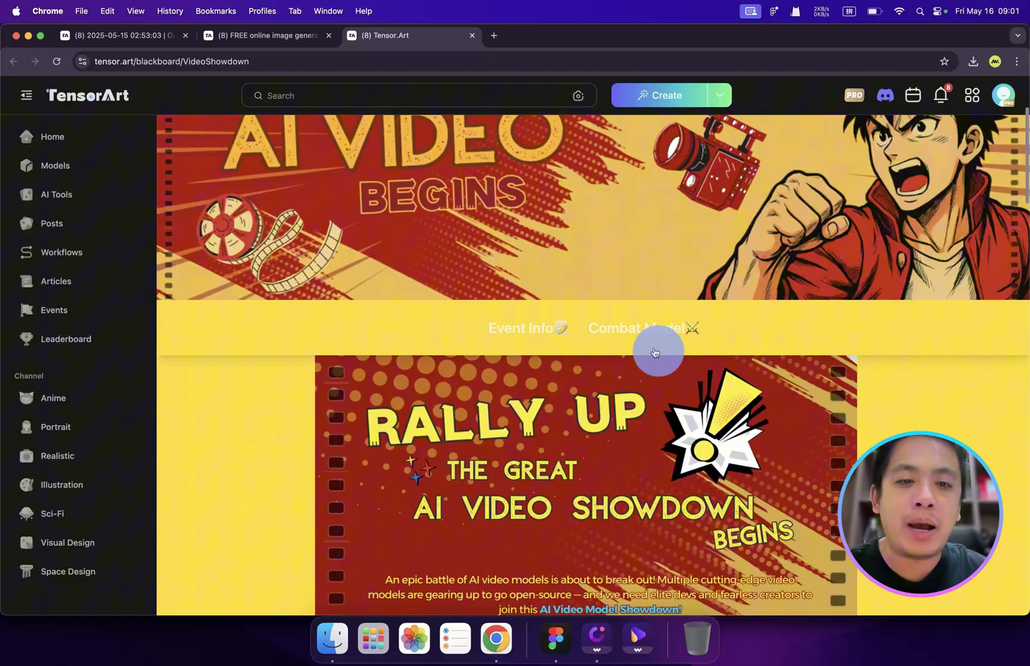
# Browse the Showdown event's Combat Model grid of WAN video models to its end, then return to the TensorArt home page.
pyautogui.click(663, 339)
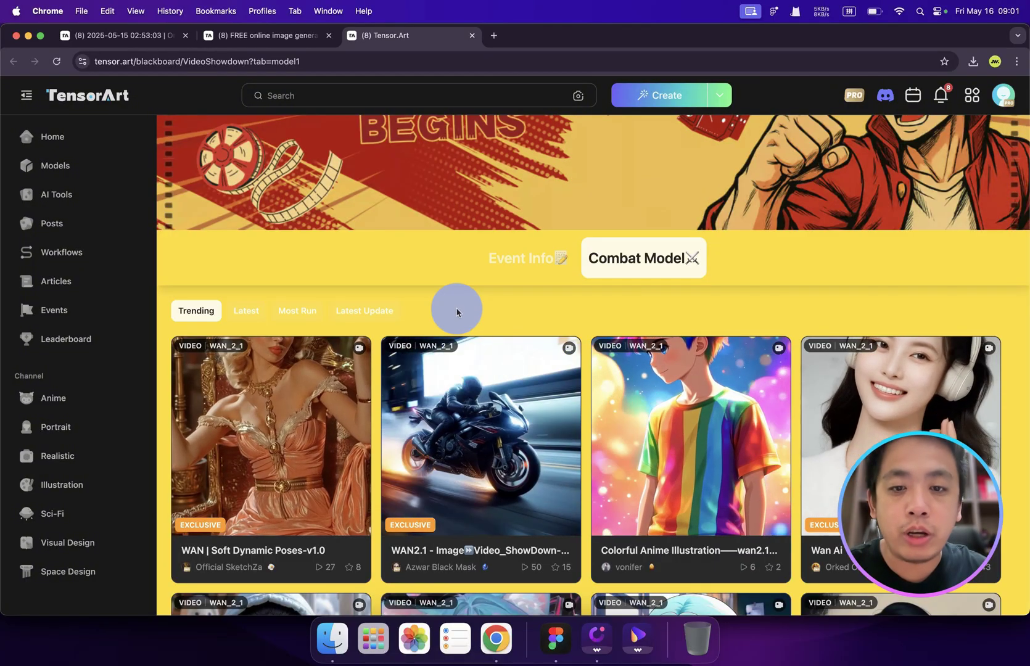
pyautogui.scroll(-3, 457, 312)
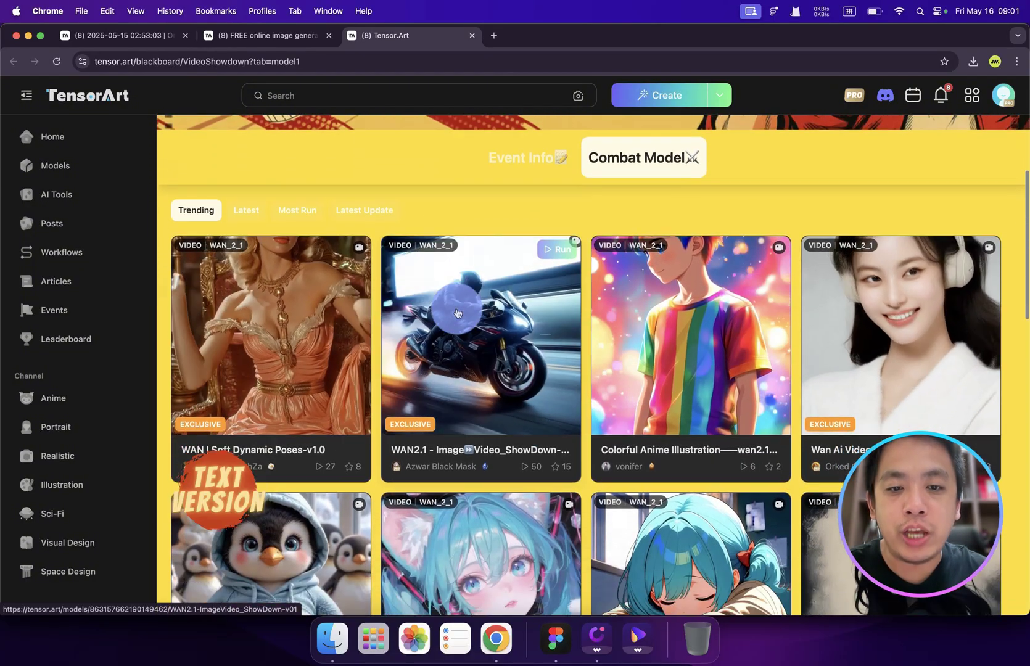
pyautogui.scroll(-4, 457, 312)
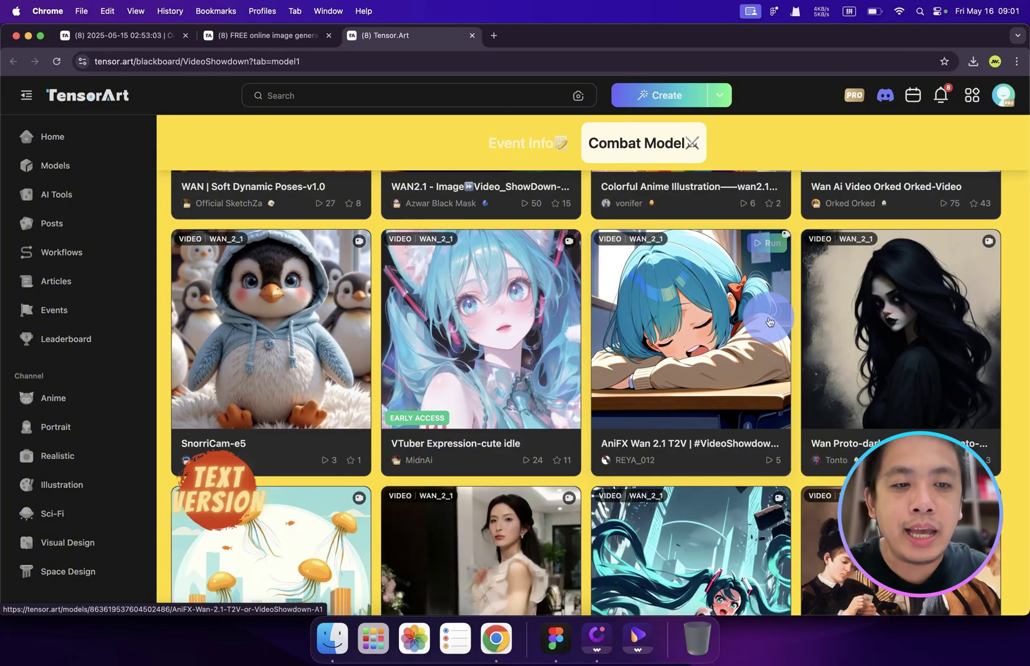
pyautogui.scroll(-5, 863, 335)
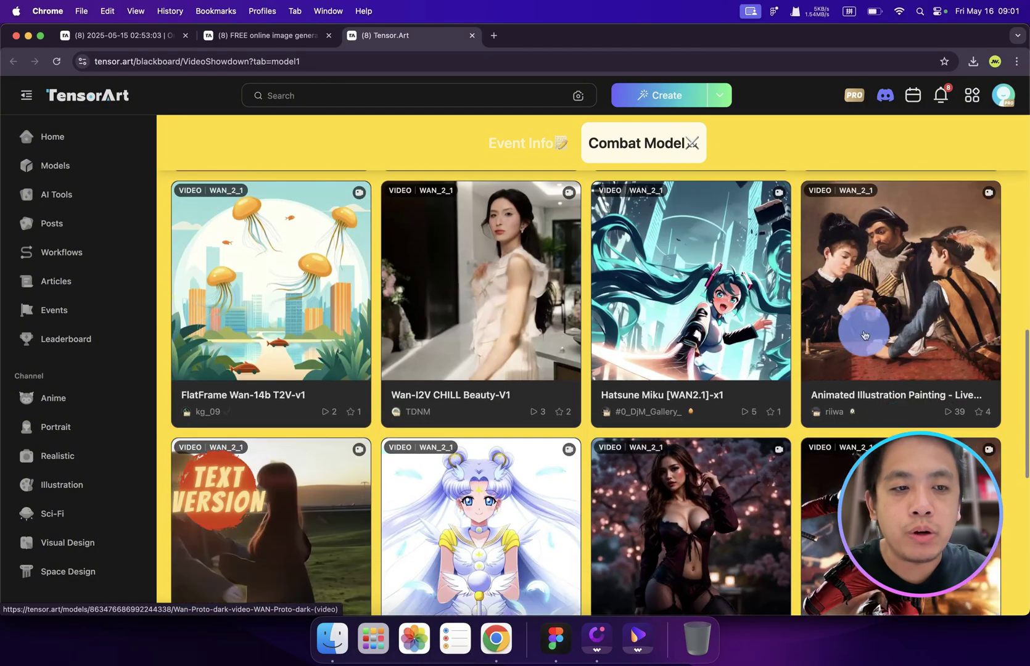
pyautogui.scroll(-1, 864, 335)
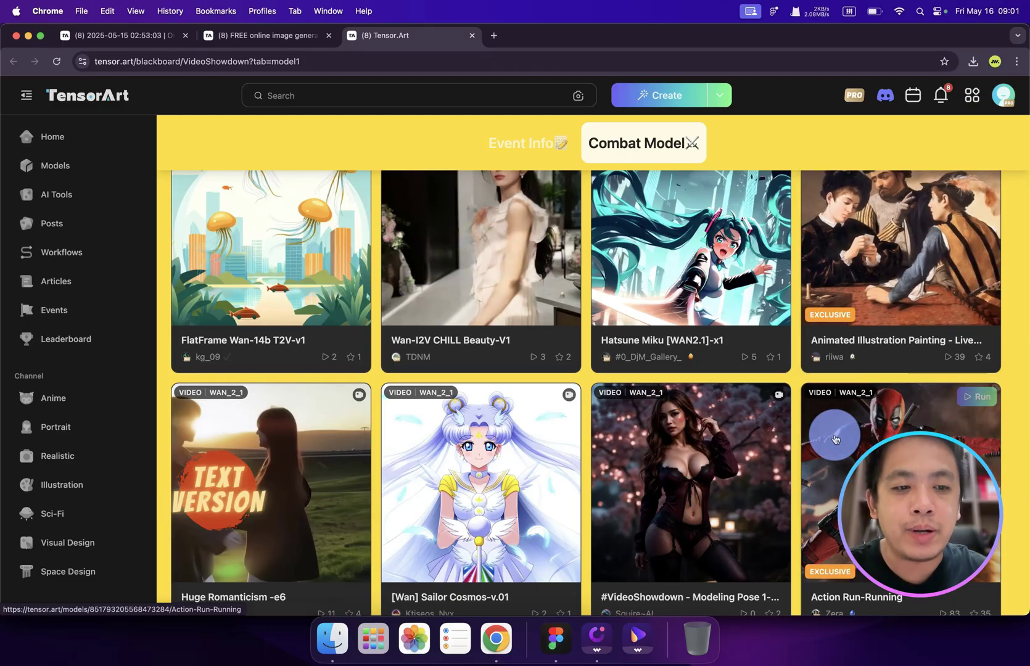
pyautogui.scroll(-5, 835, 439)
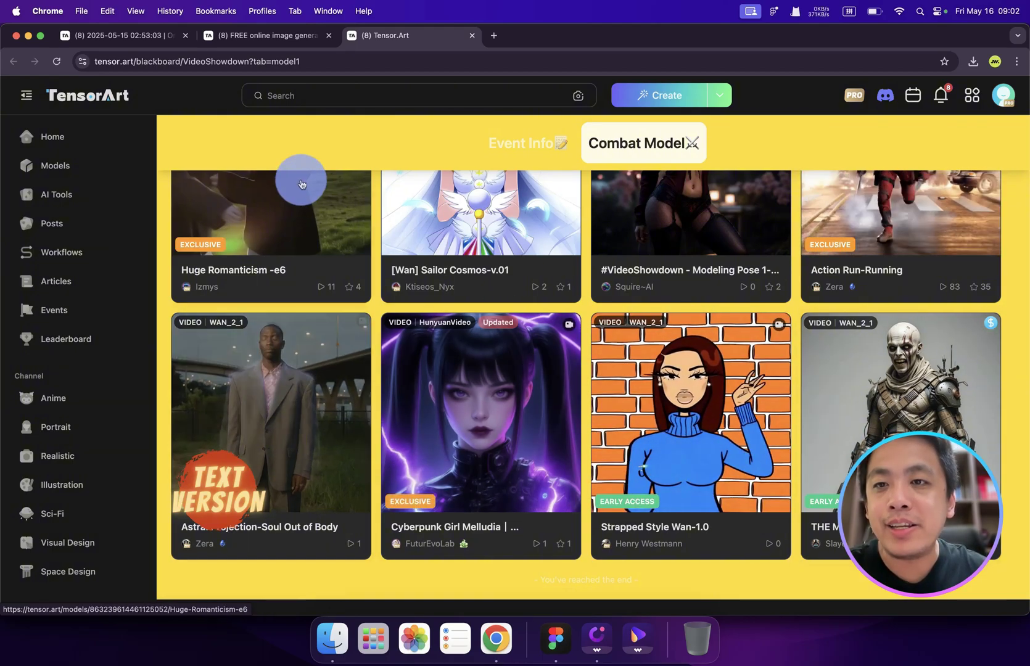
pyautogui.scroll(4, 301, 184)
pyautogui.click(253, 36)
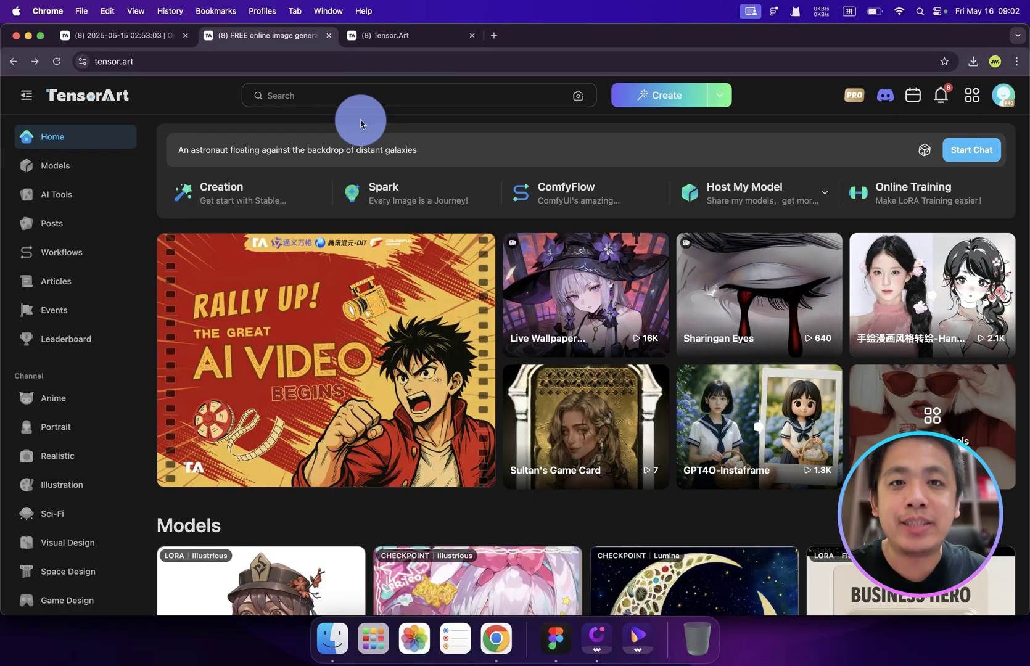